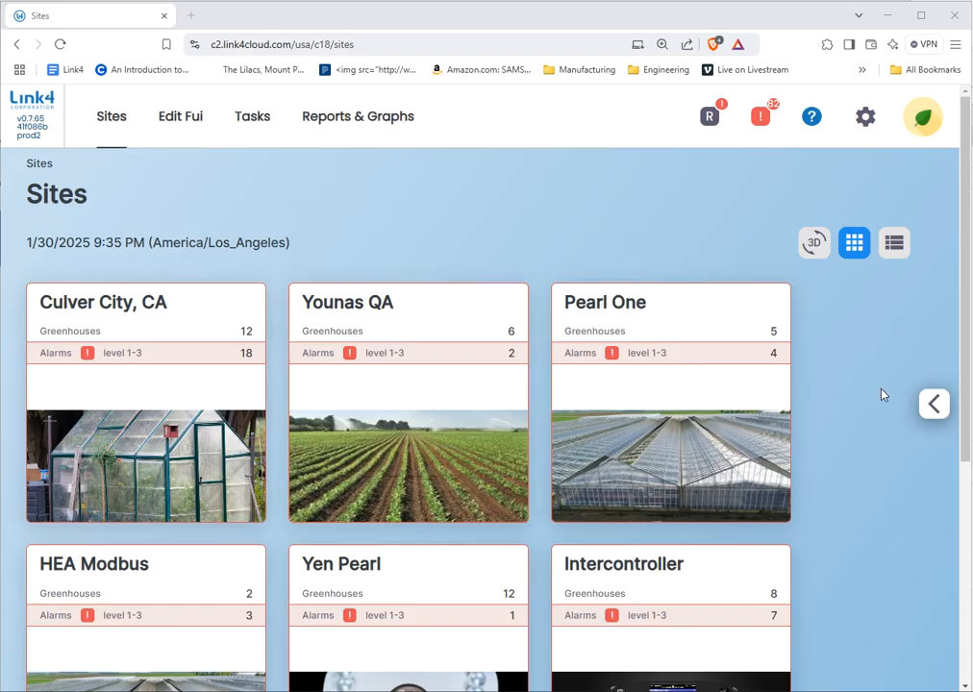
Open gateway management, choose the Lincoln Hills site, and select its gateway LHTestGW1.
left_click(865, 116)
left_click(204, 448)
scroll(351, 415, "down", 4)
scroll(356, 416, "up", 1)
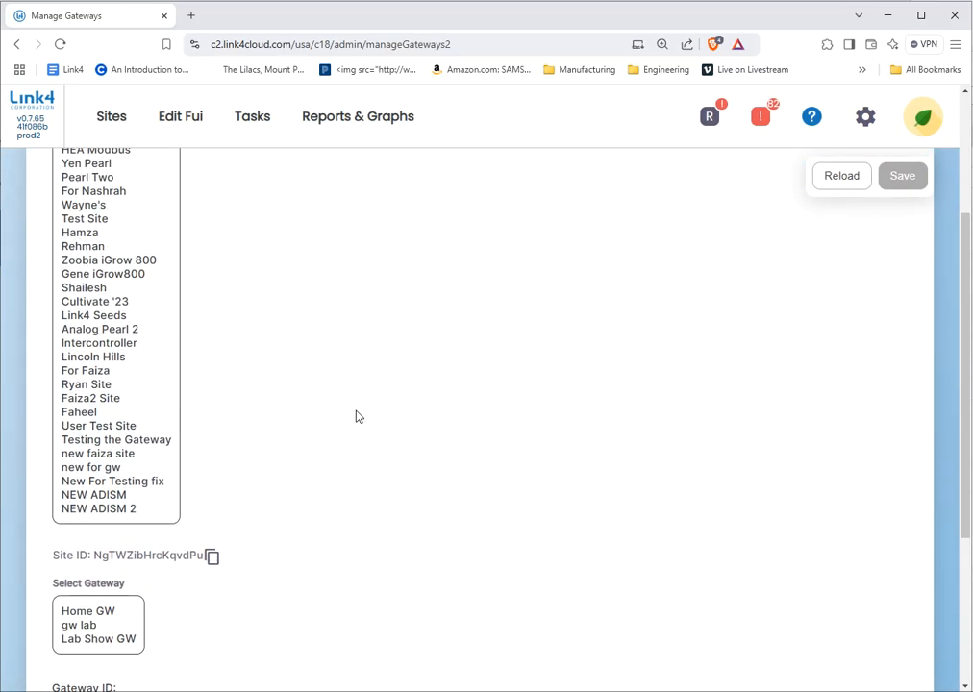
left_click(108, 358)
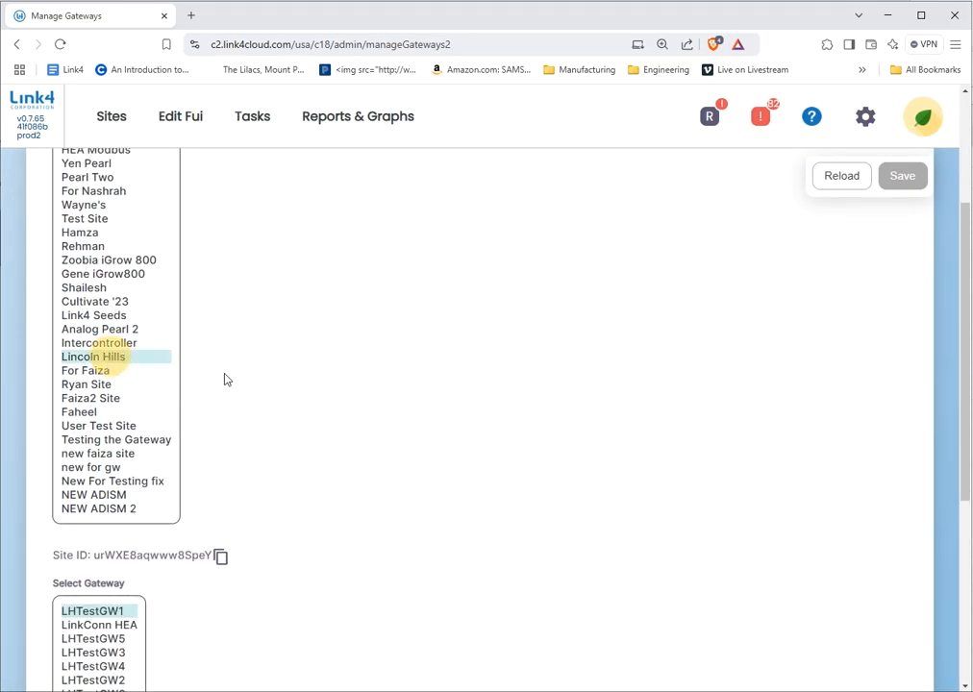
scroll(524, 435, "down", 3)
left_click(80, 394)
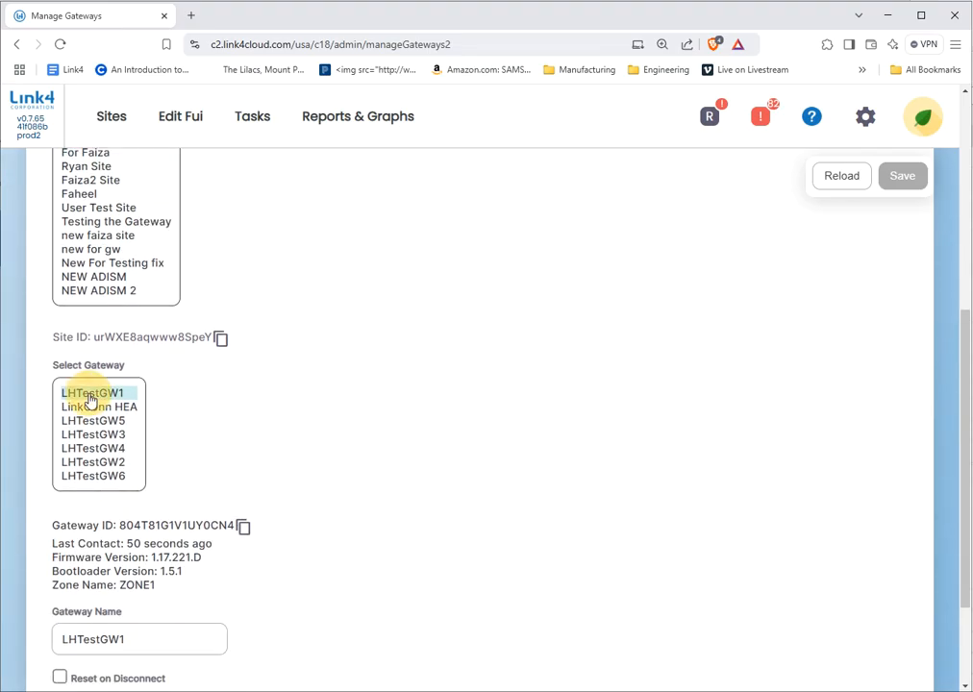
Open the gateway's RC remote display and review boards 1, 2 and 3 in the Expansion Boards settings.
scroll(648, 457, "up", 5)
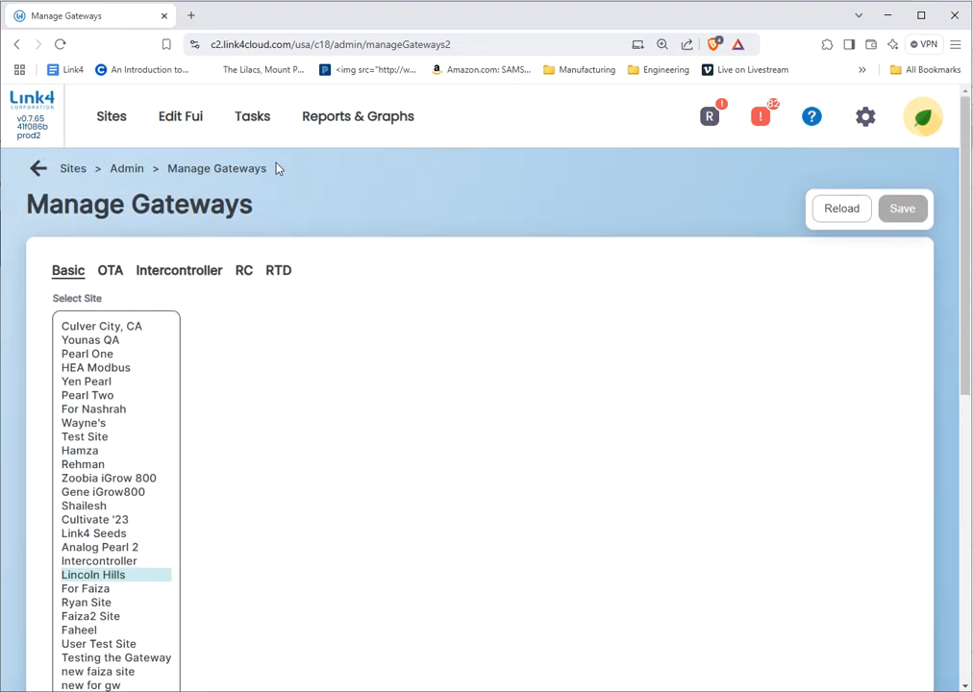
left_click(243, 271)
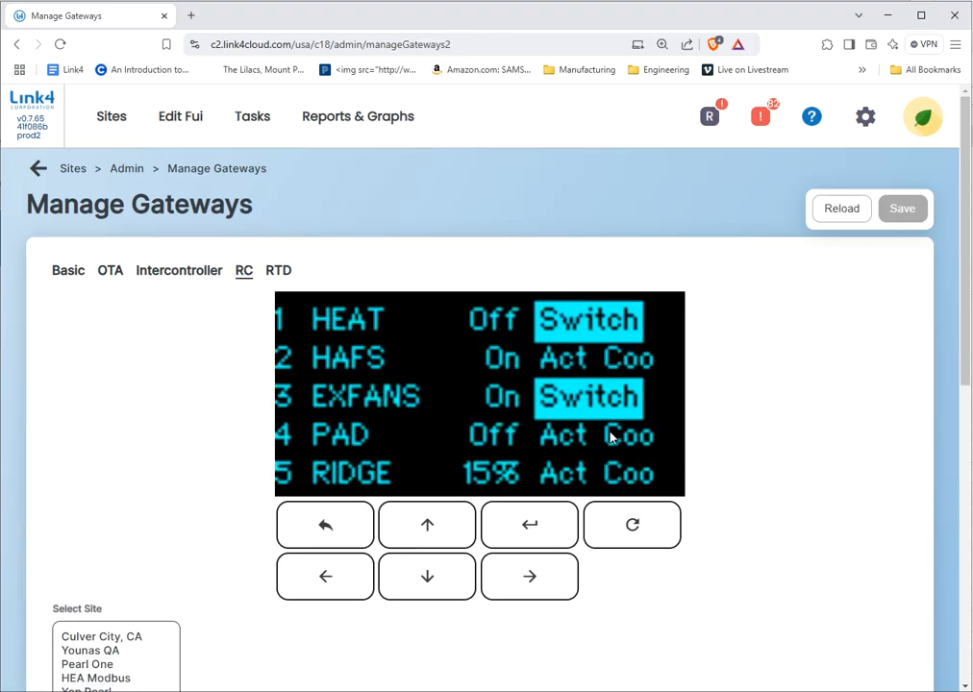
left_click(529, 524)
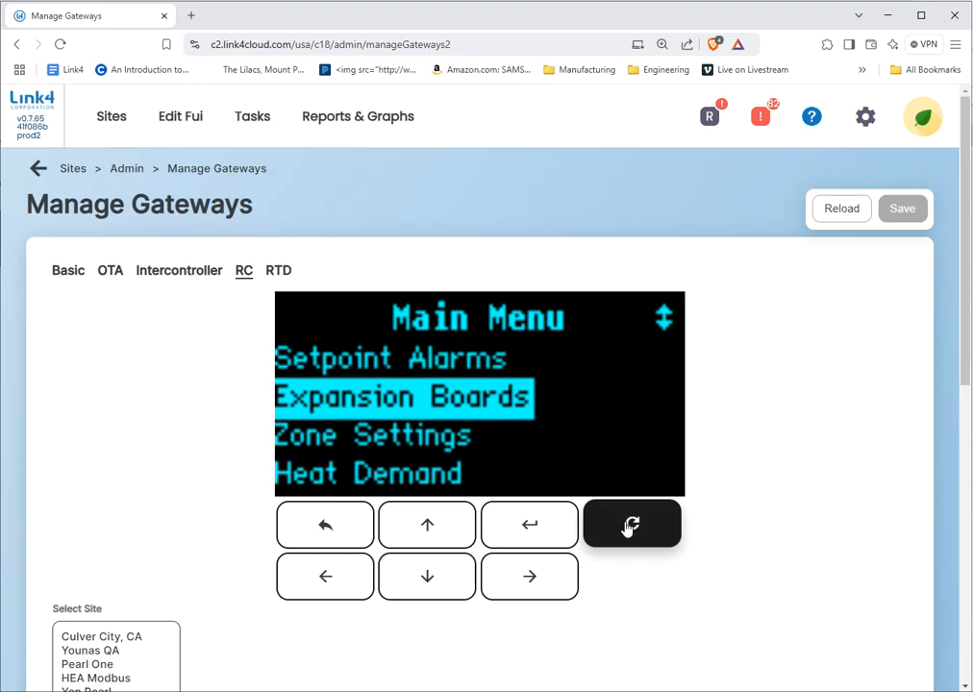
left_click(522, 524)
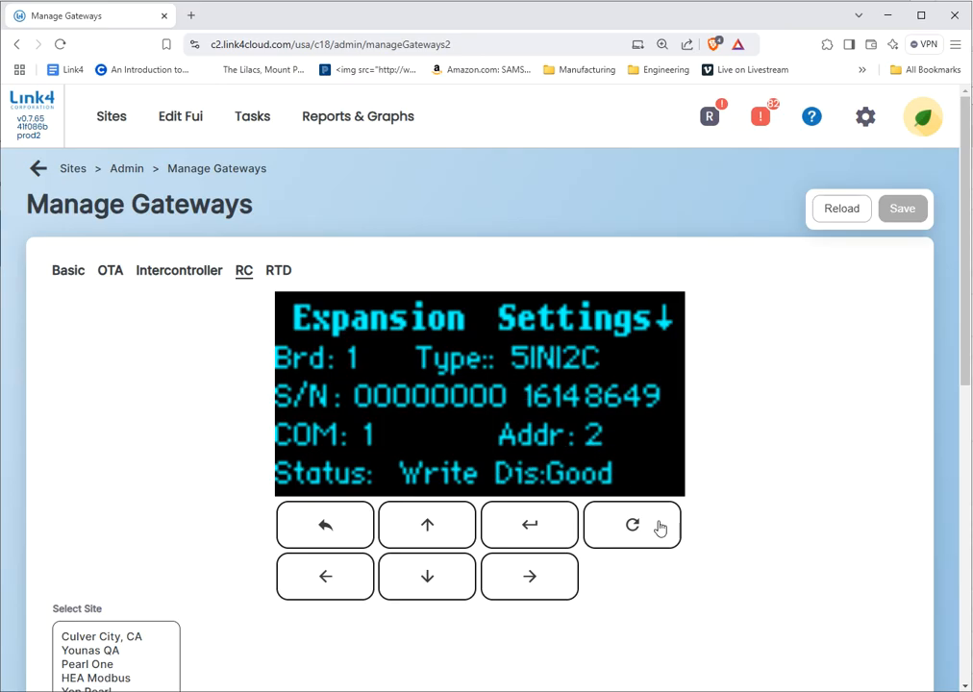
left_click(529, 526)
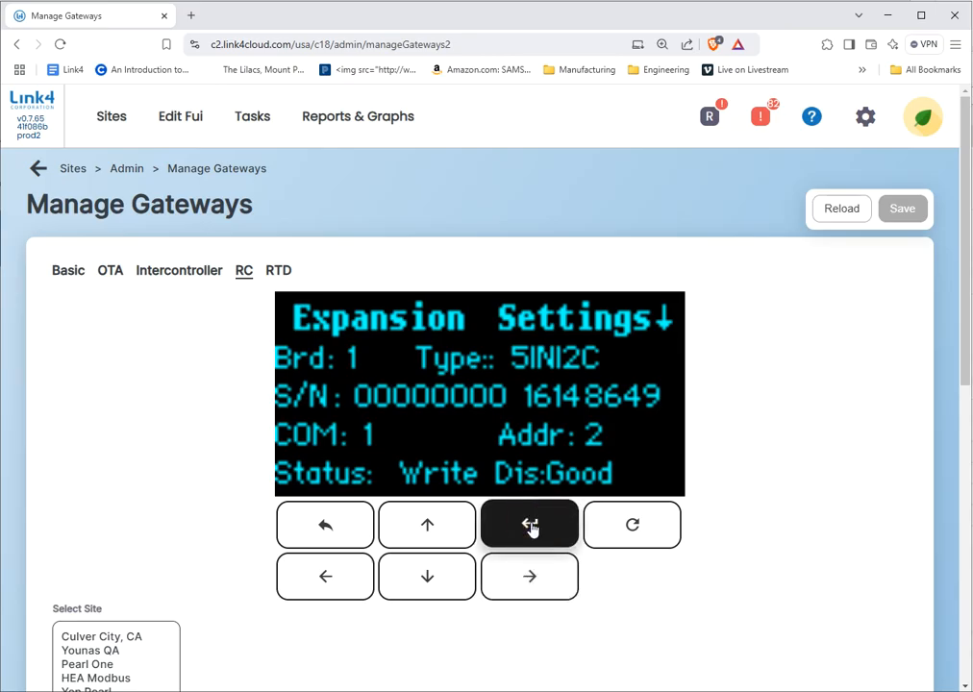
left_click(424, 524)
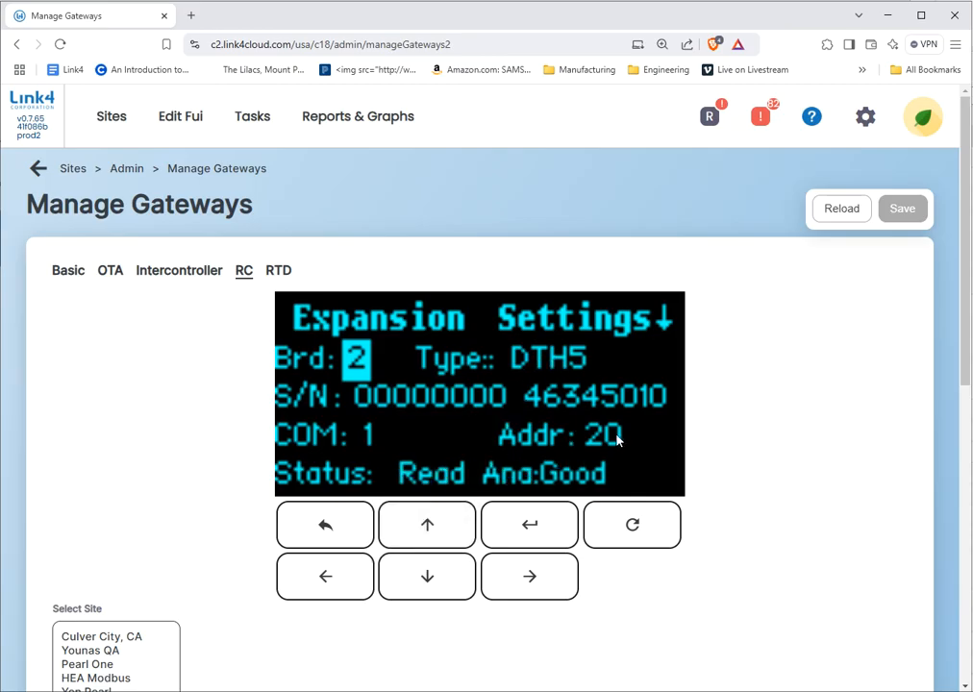
left_click(412, 528)
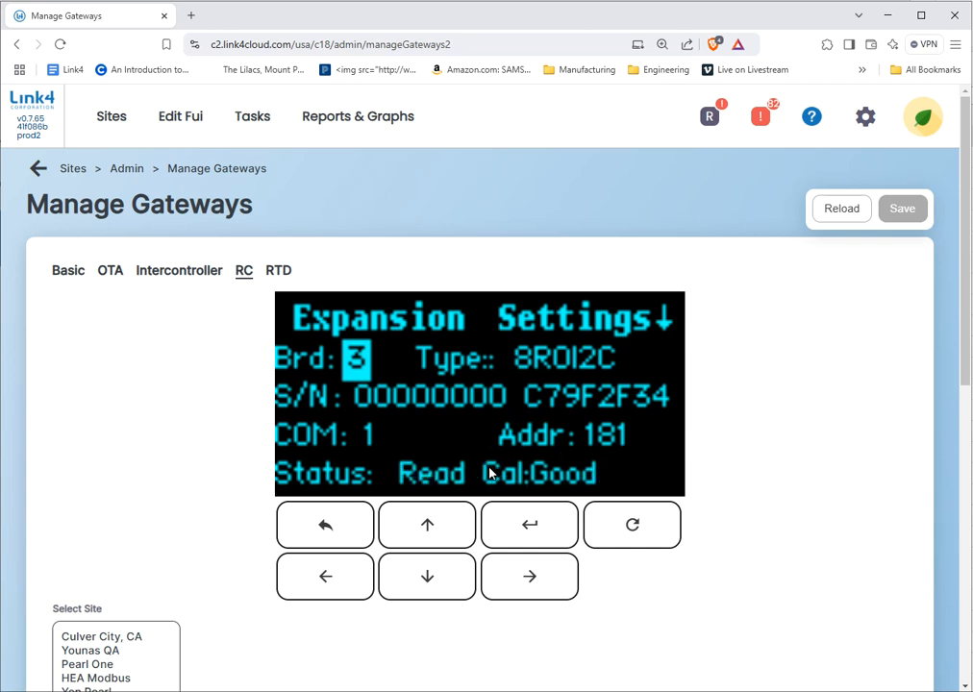
Exit the expansion board settings and bring up the controller's home screen with the ZONE1 setpoints and temperatures.
left_click(321, 528)
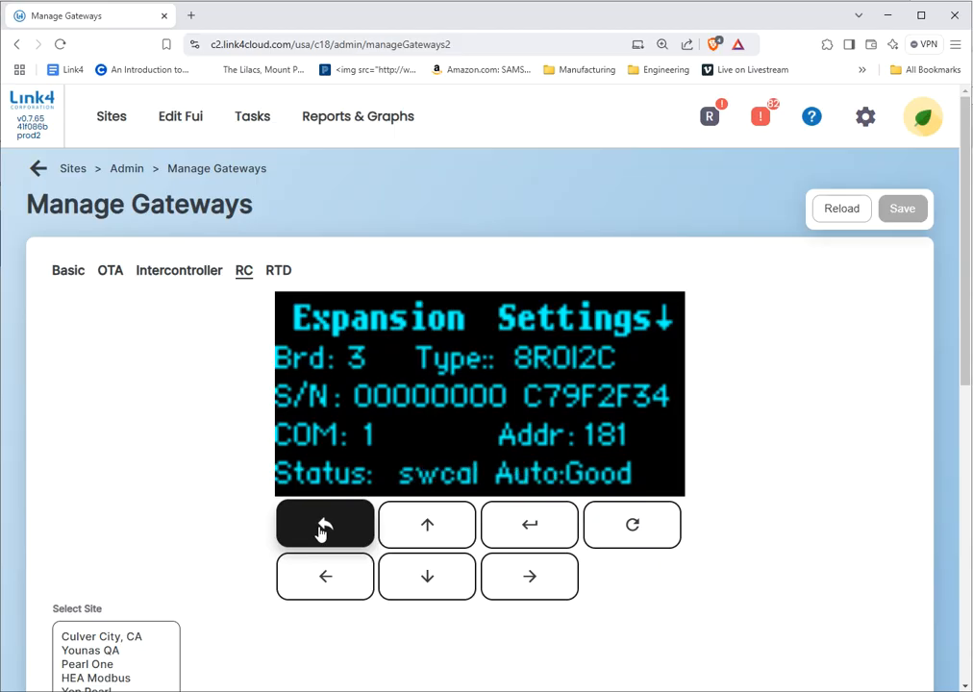
left_click(325, 527)
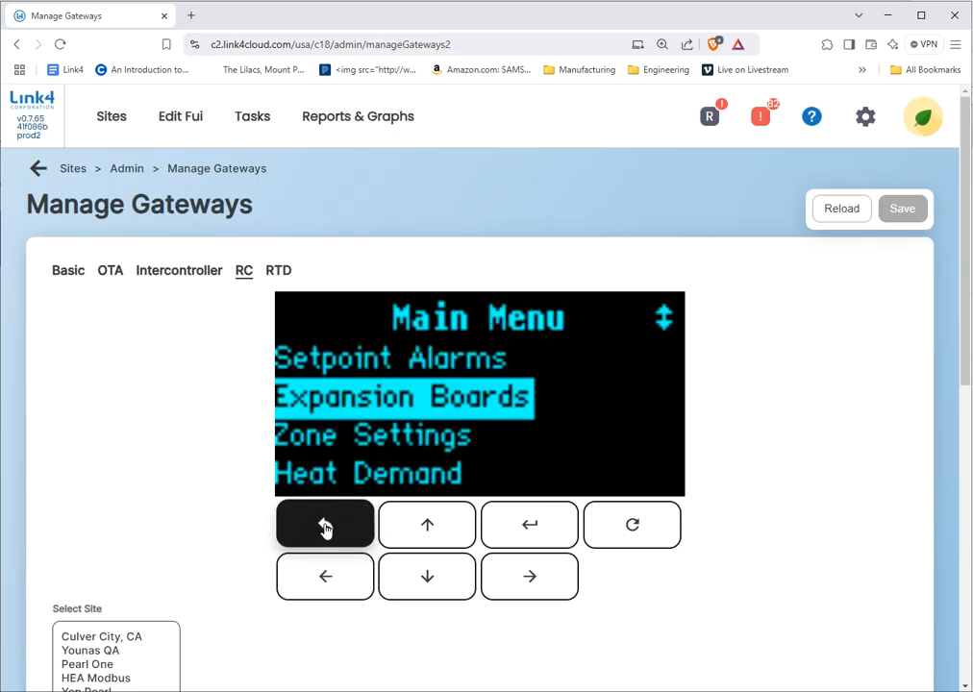
left_click(325, 527)
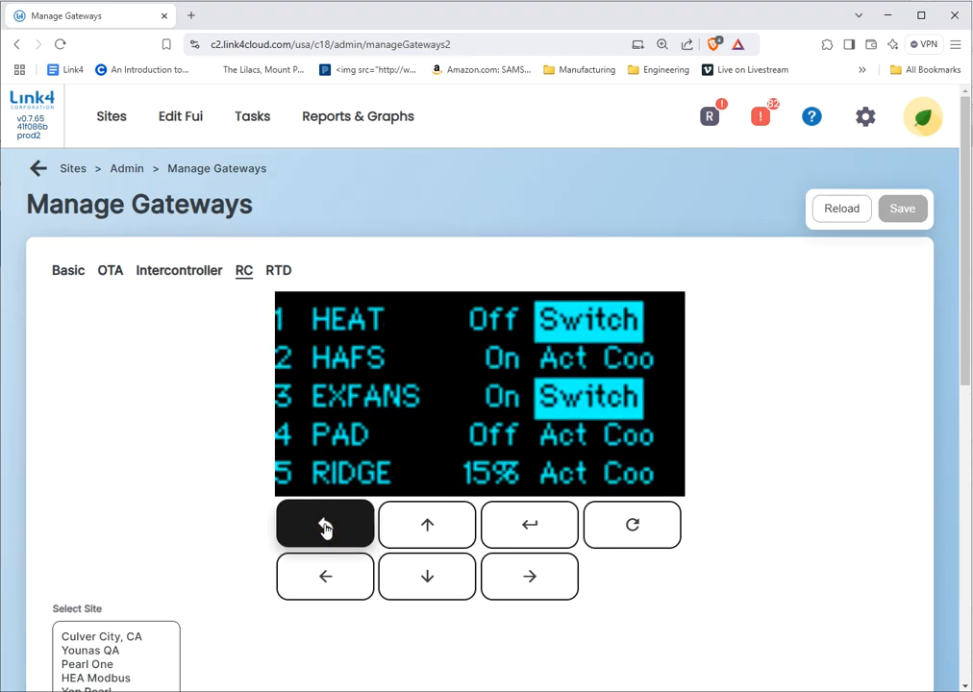
left_click(288, 572)
left_click(318, 573)
left_click(318, 573)
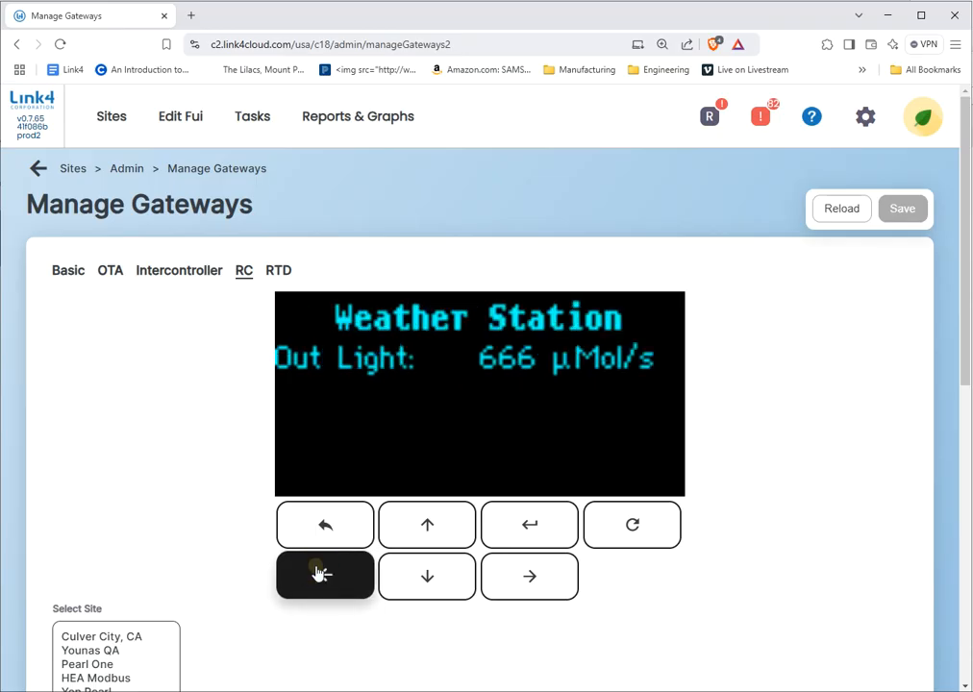
left_click(320, 574)
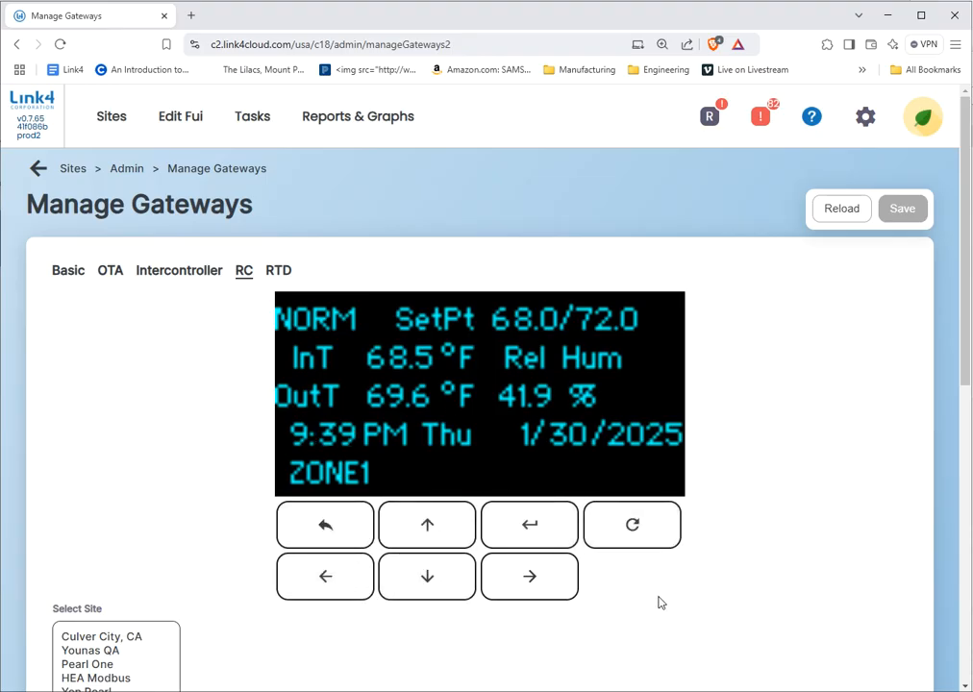
Look through the controller's main menu down to Firmware, and open System Setup.
left_click(528, 526)
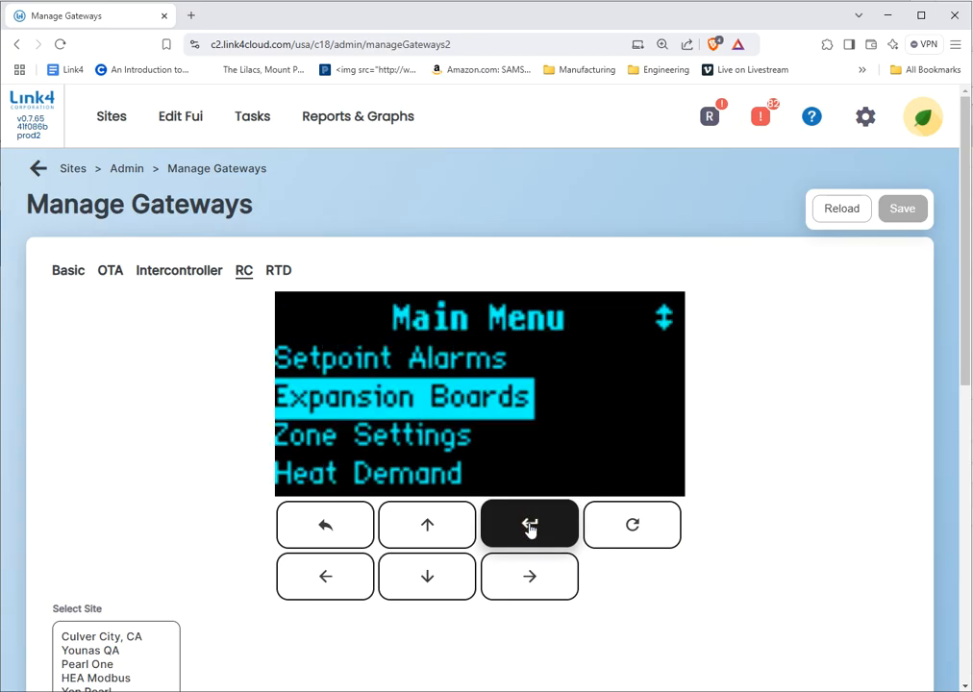
left_click(445, 581)
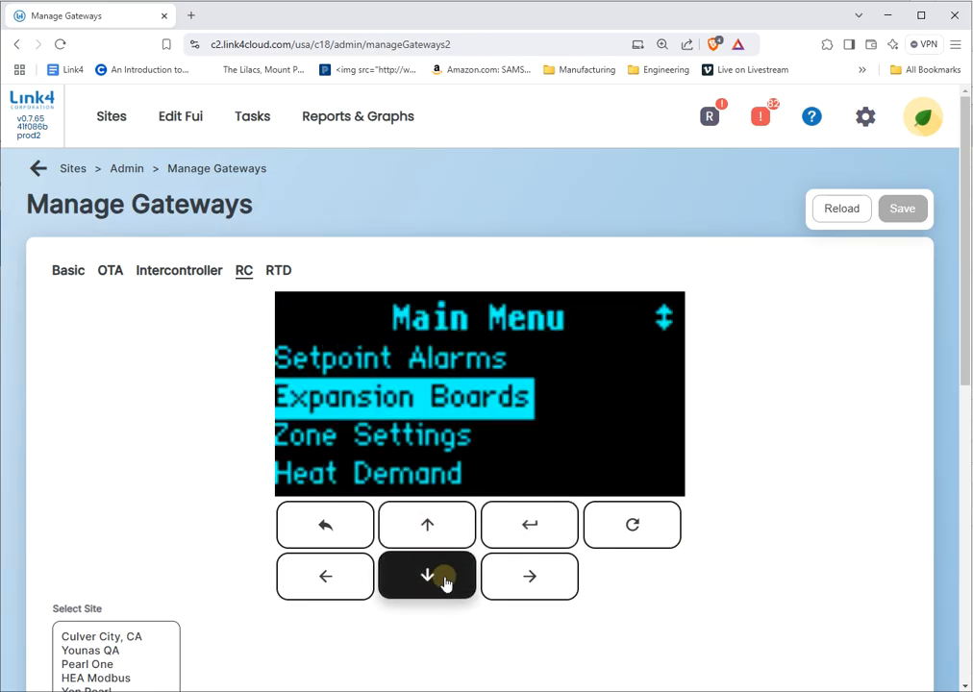
left_click(445, 581)
left_click(445, 581)
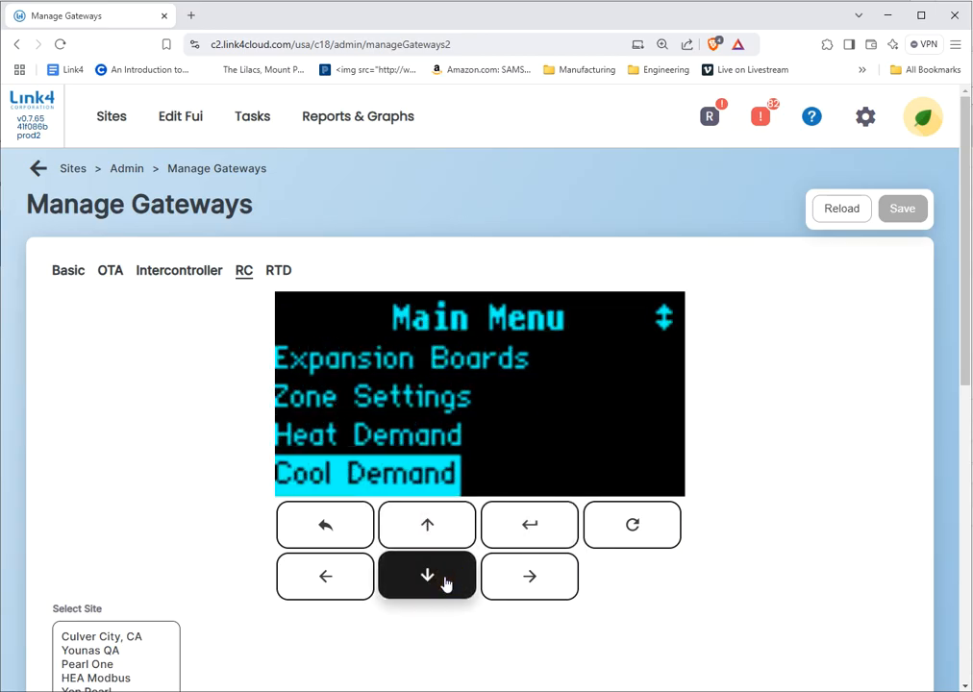
left_click(445, 580)
left_click(445, 580)
left_click(445, 580)
left_click(445, 581)
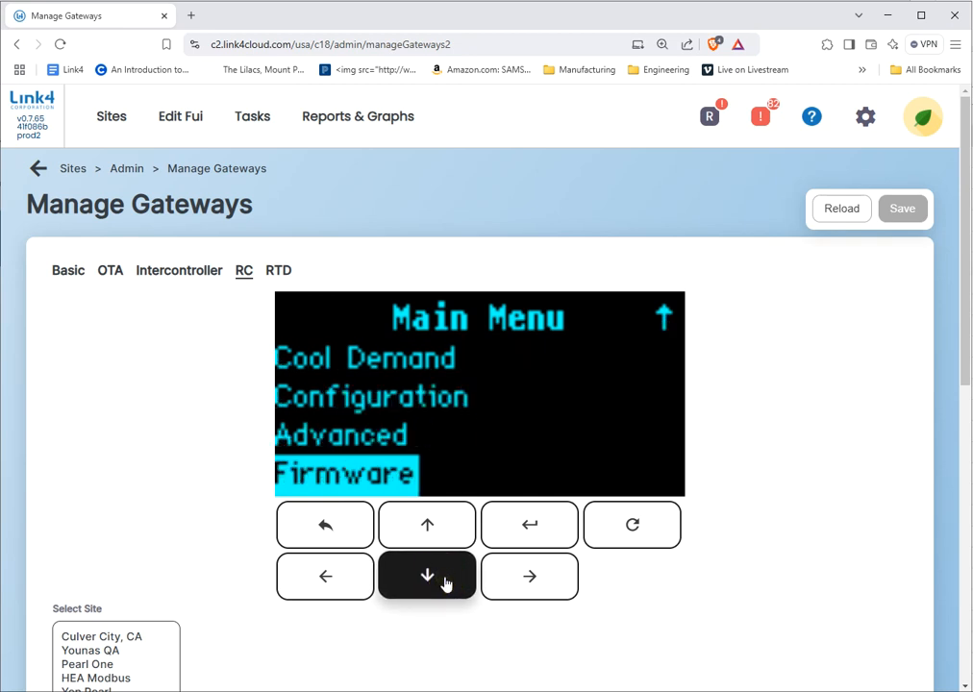
left_click(435, 582)
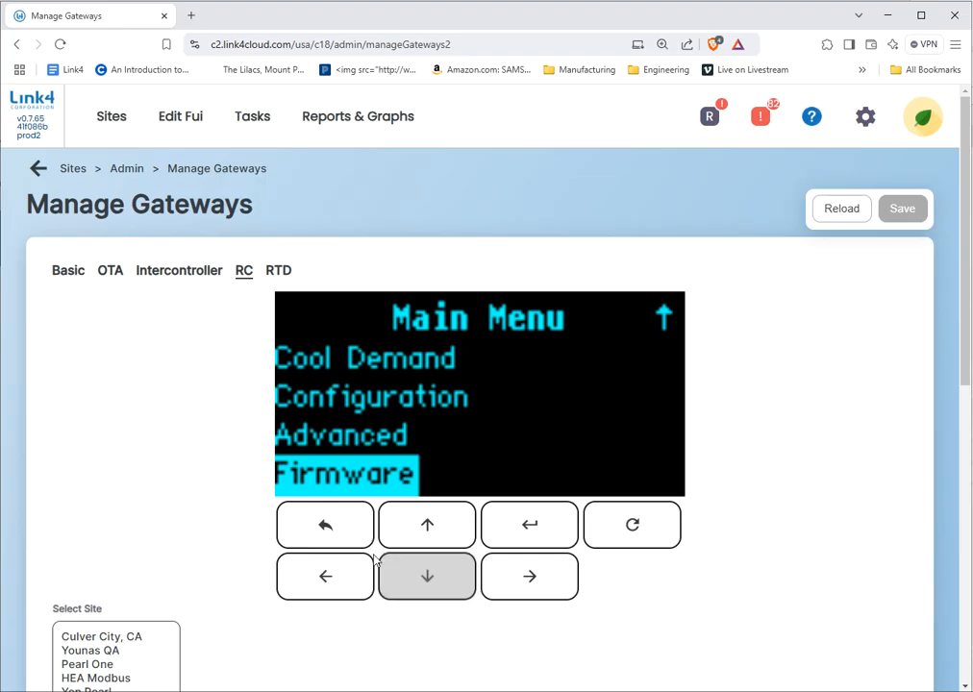
left_click(358, 541)
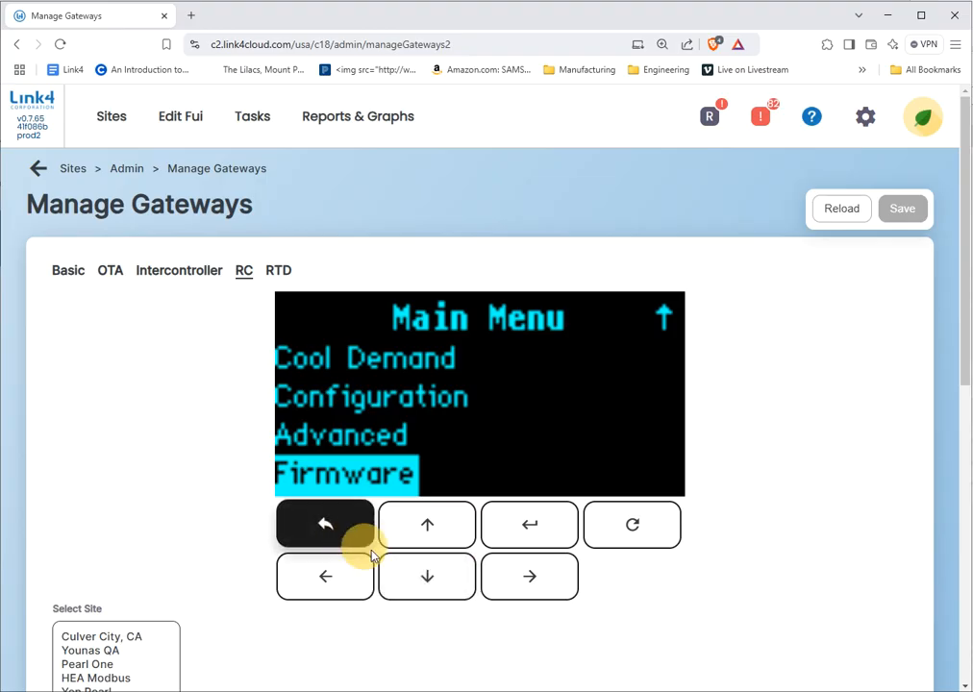
left_click(419, 584)
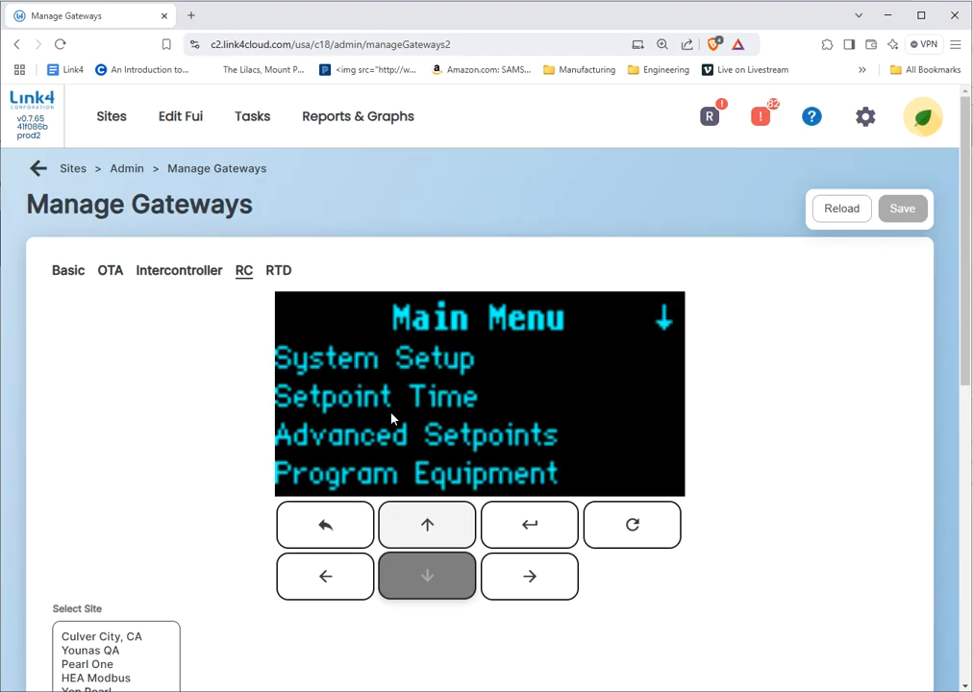
left_click(536, 532)
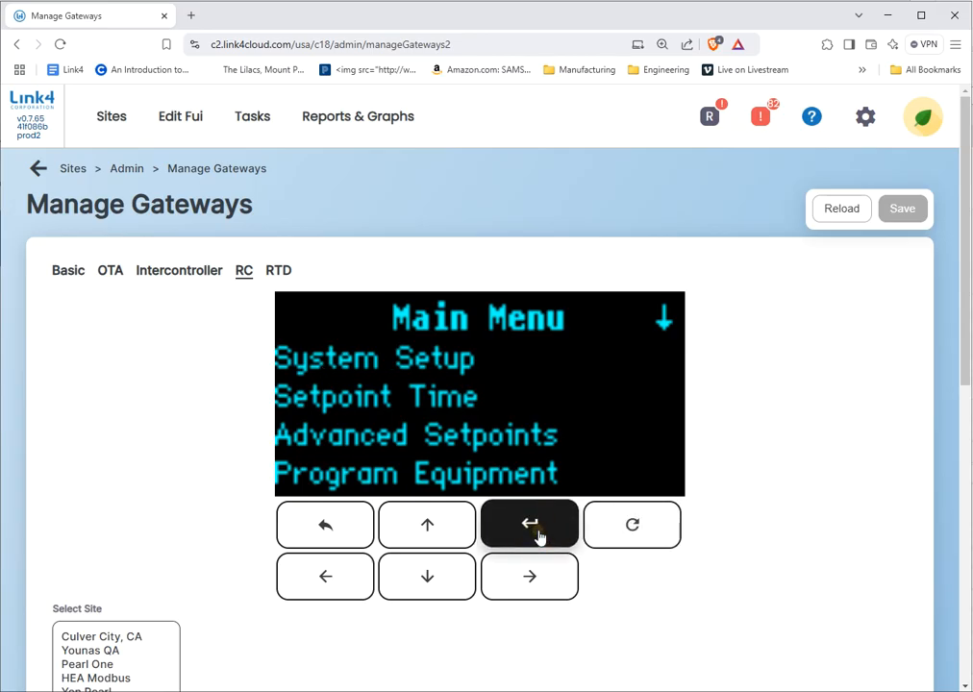
left_click(532, 523)
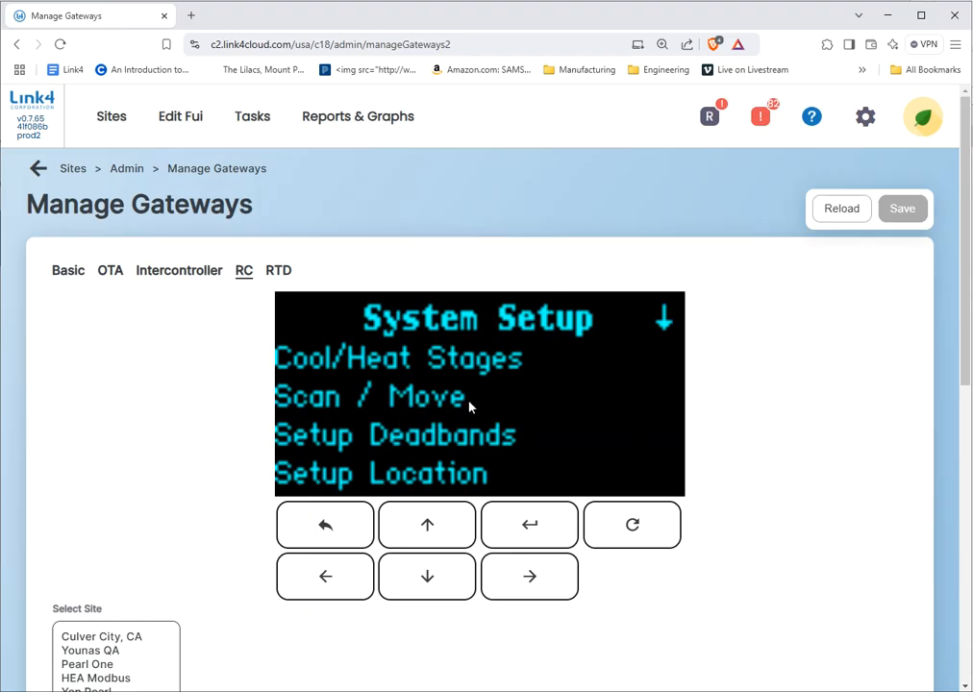
Open Scan / Move in System Setup and review all the modules listed for COM 1.
left_click(539, 527)
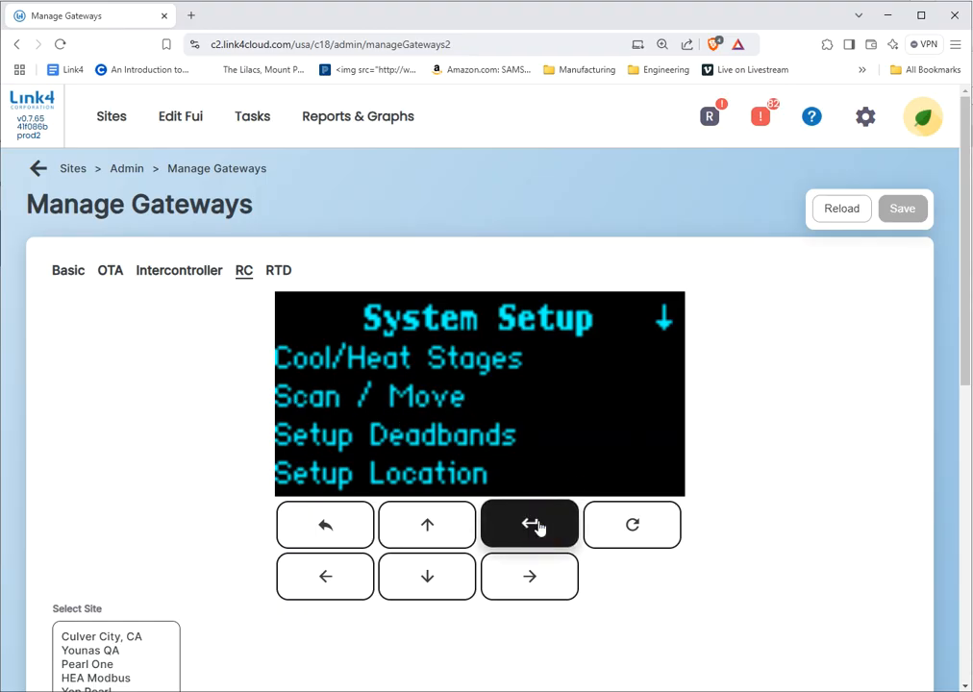
left_click(441, 580)
left_click(526, 525)
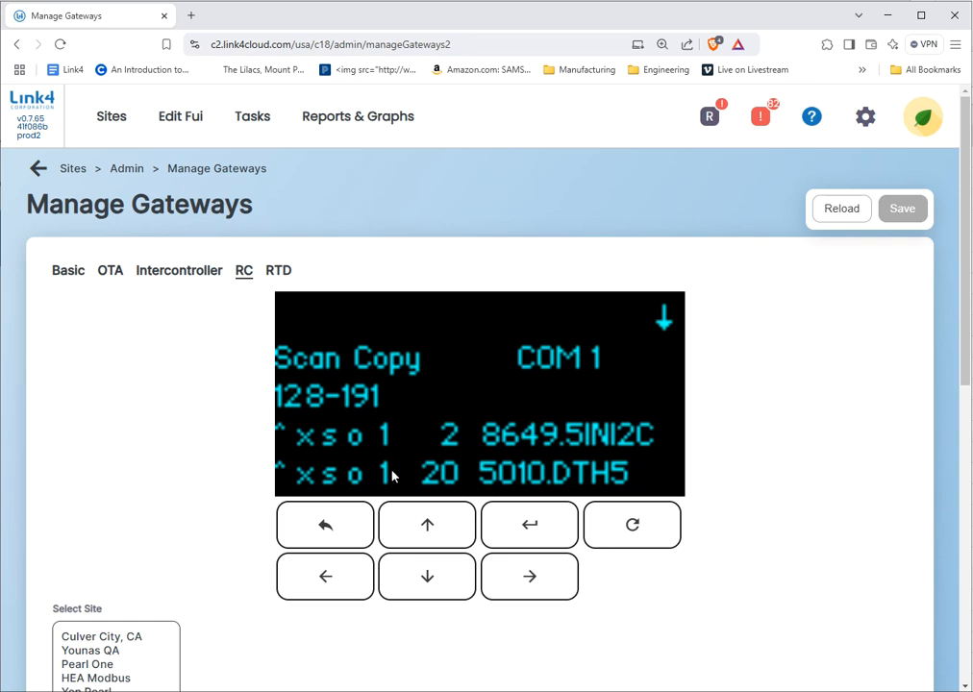
left_click(423, 576)
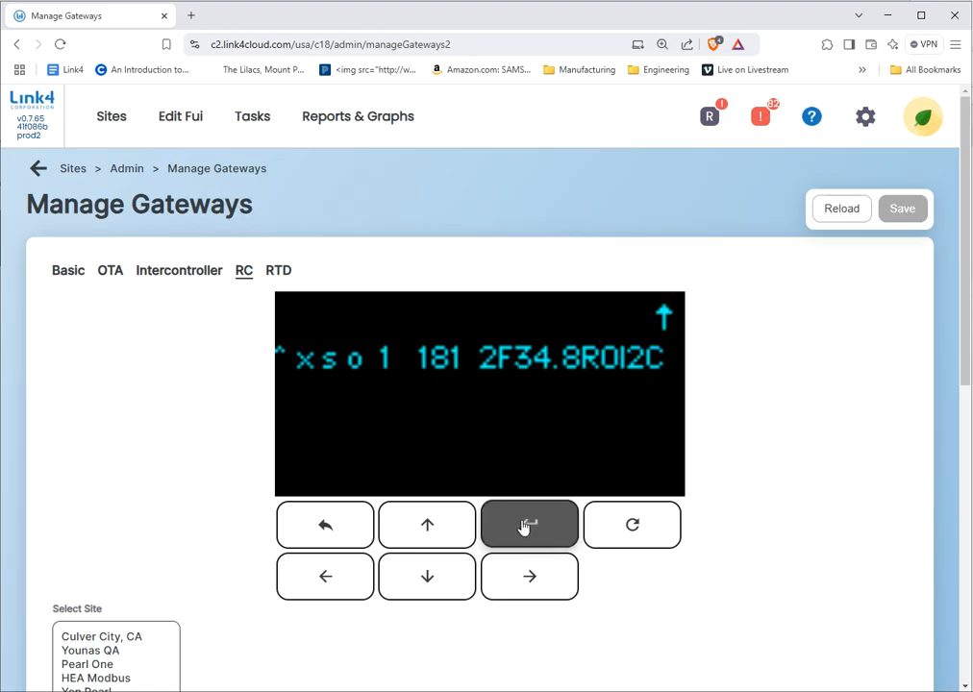
left_click(434, 528)
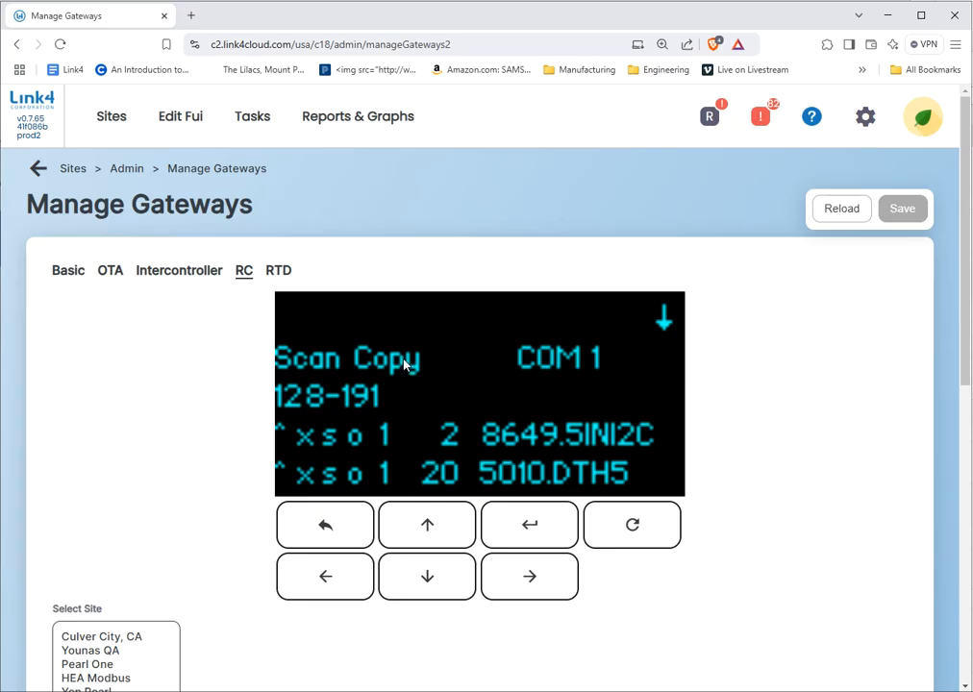
Run Copy and Clear on the COM 1 module table to empty it, and return to System Setup.
left_click(524, 527)
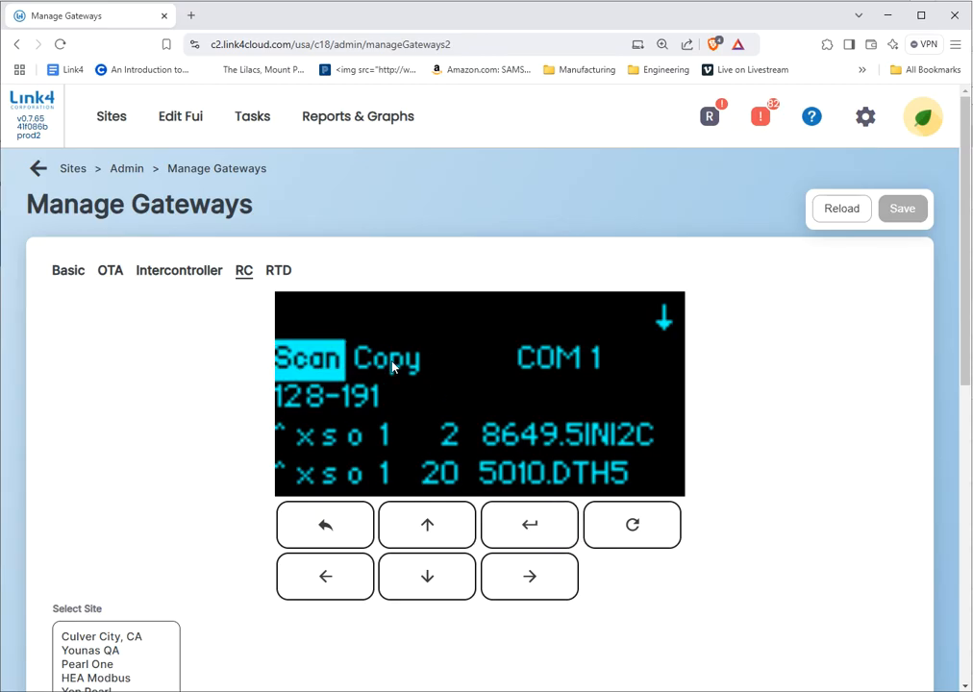
left_click(532, 579)
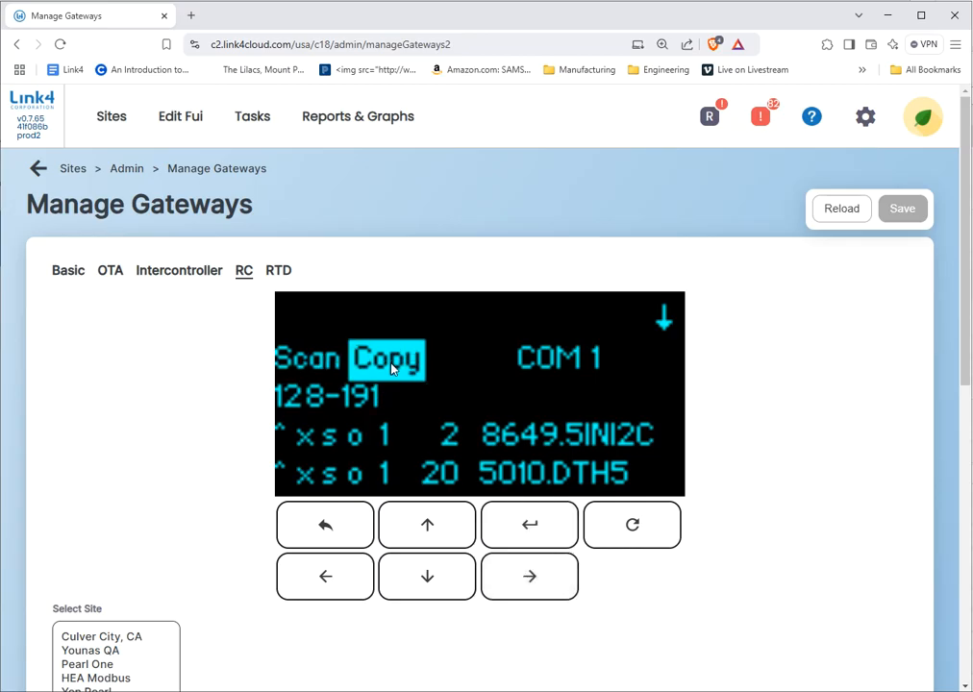
left_click(502, 529)
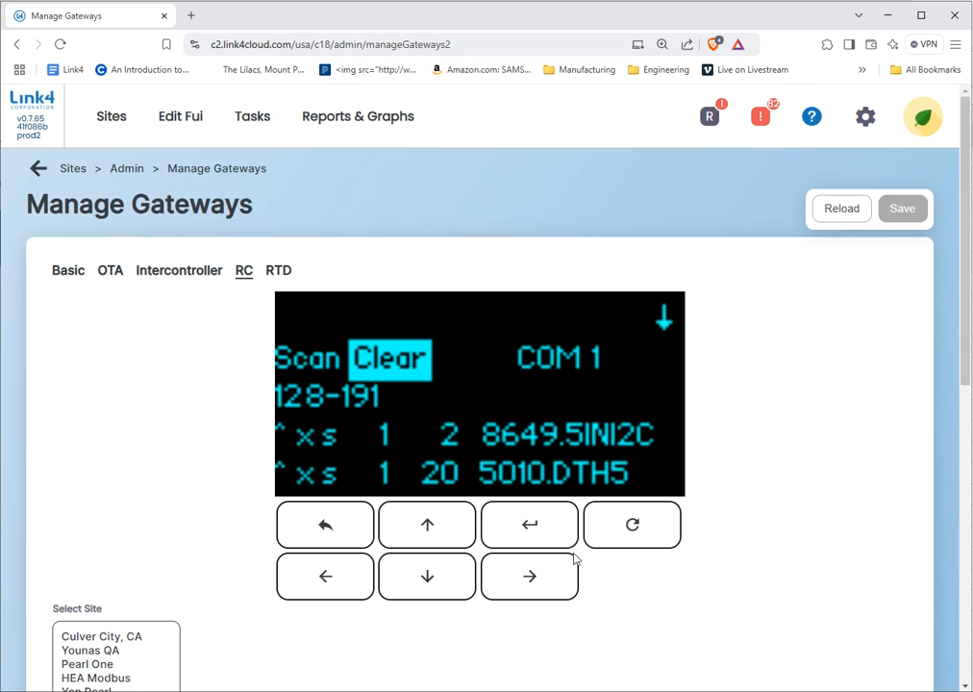
left_click(536, 528)
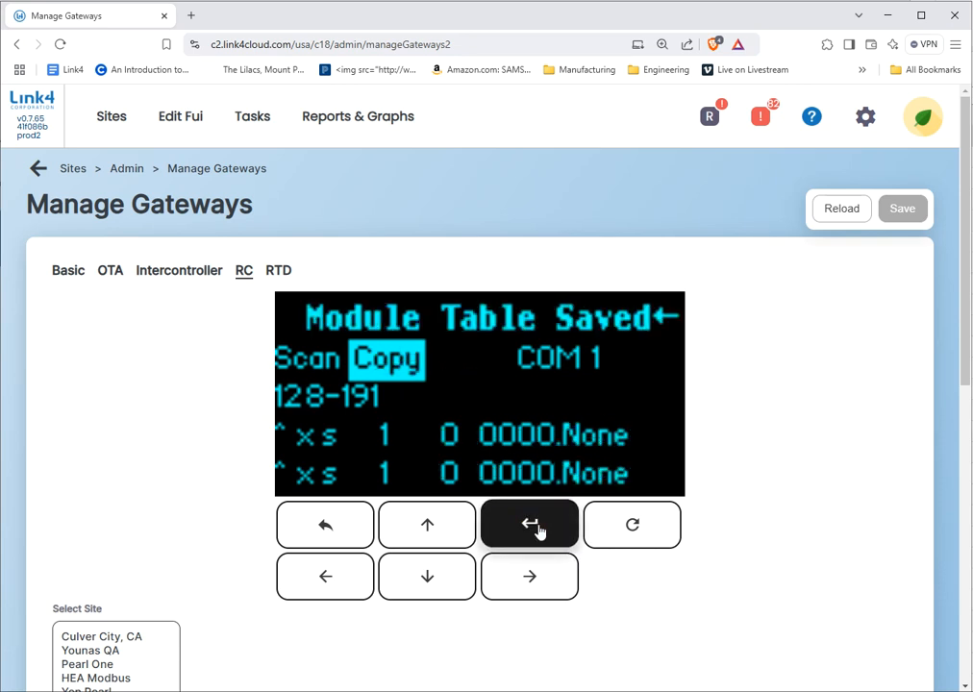
left_click(327, 529)
left_click(325, 534)
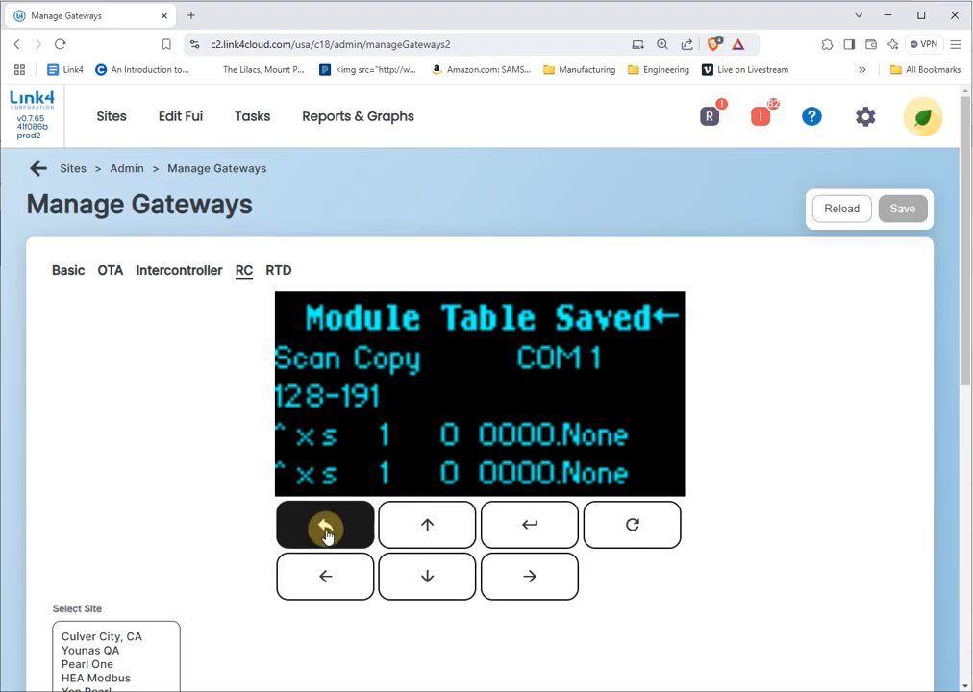
left_click(326, 531)
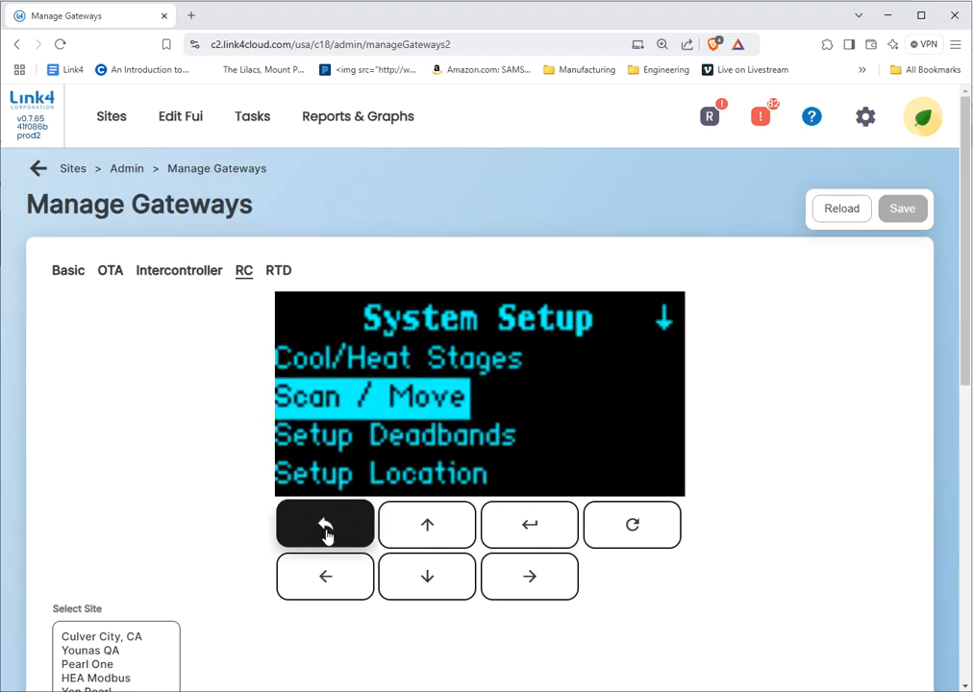
left_click(326, 534)
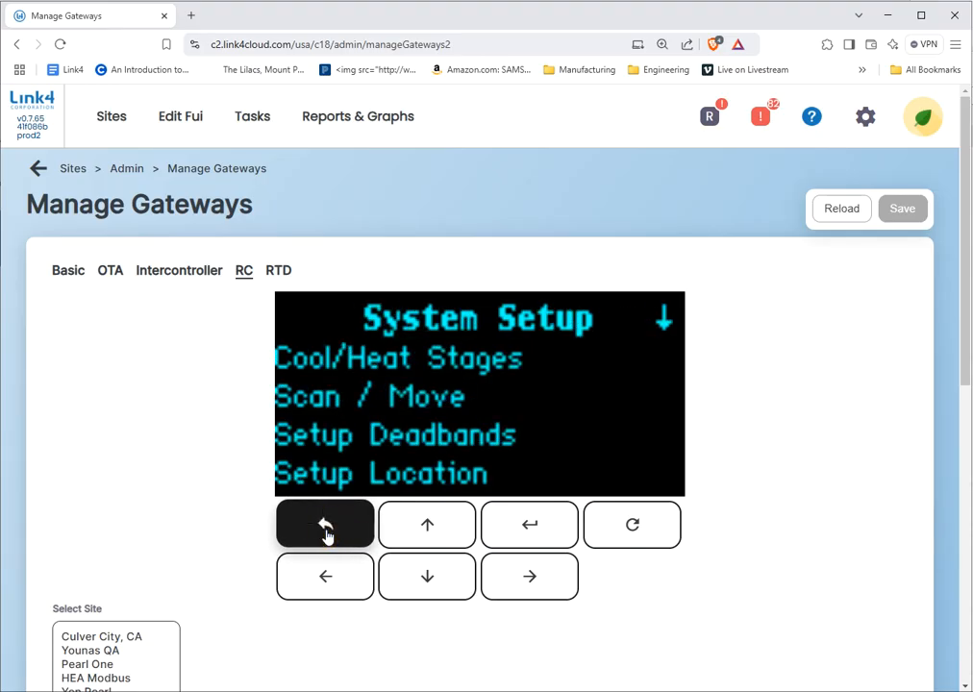
Leave the menus and look through the controller's equipment, Weather Station and system status screens.
left_click(325, 534)
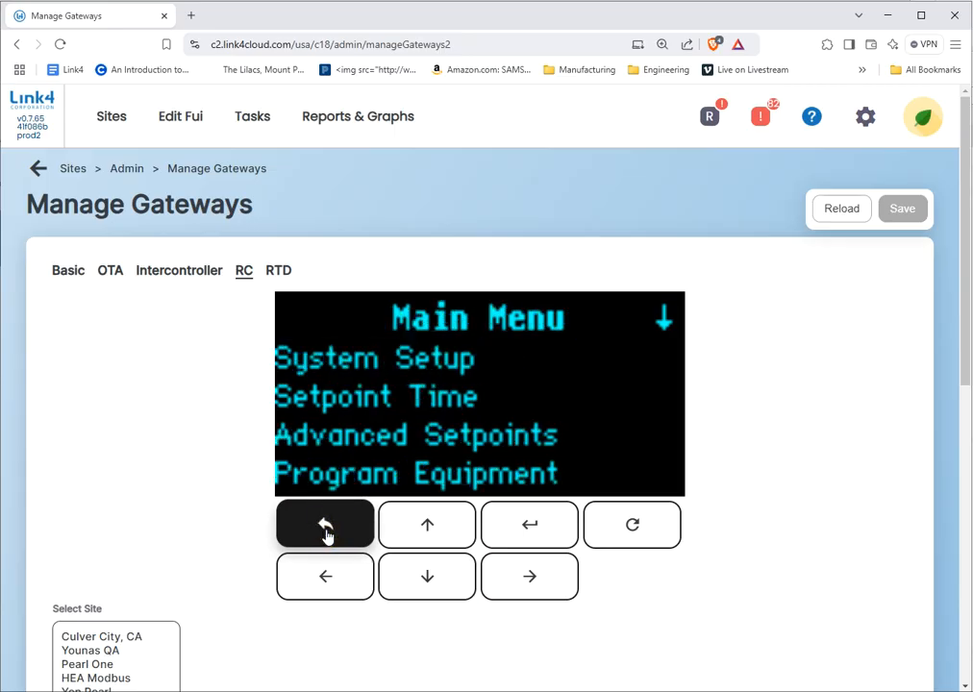
left_click(326, 534)
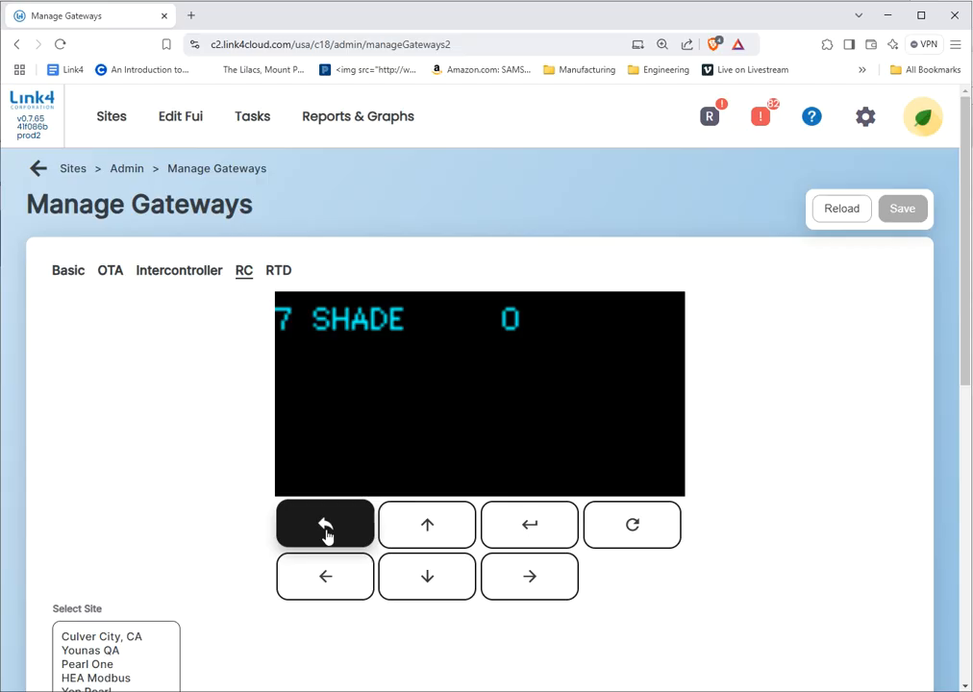
left_click(354, 581)
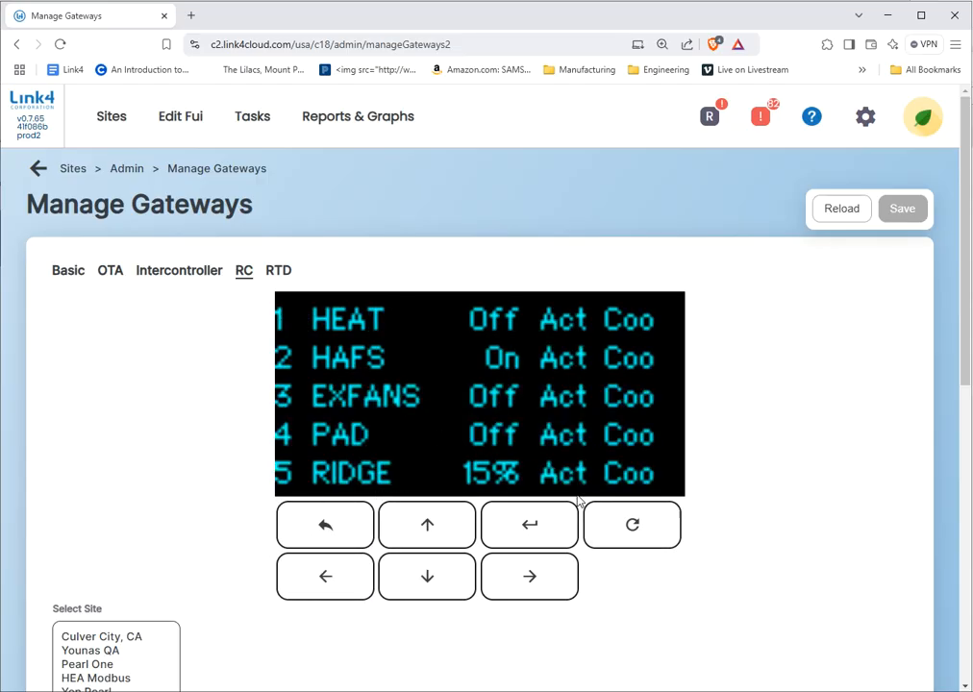
left_click(348, 578)
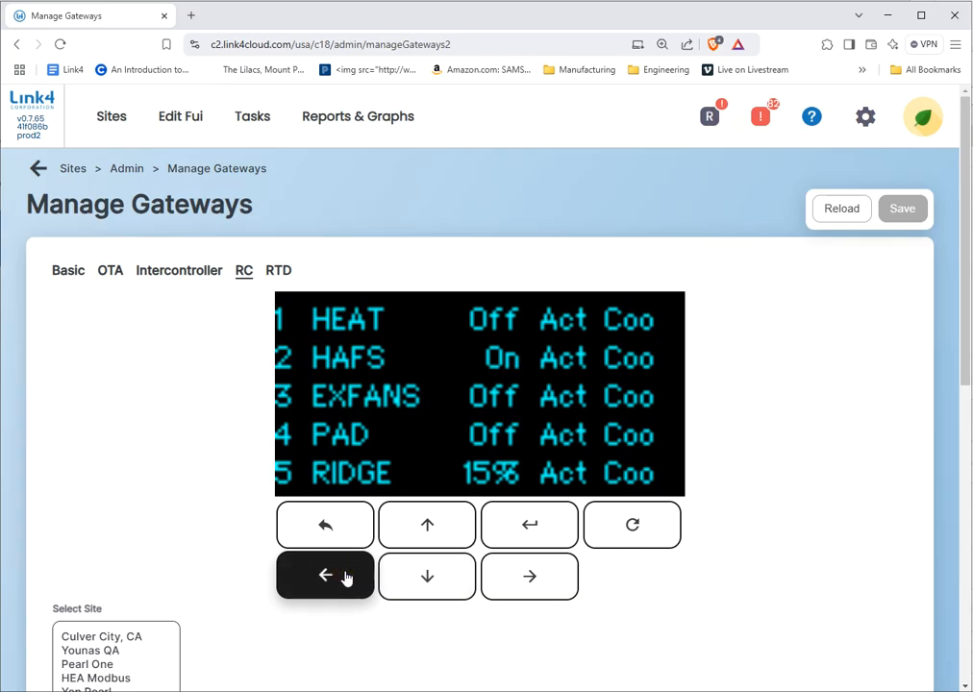
left_click(346, 577)
left_click(346, 577)
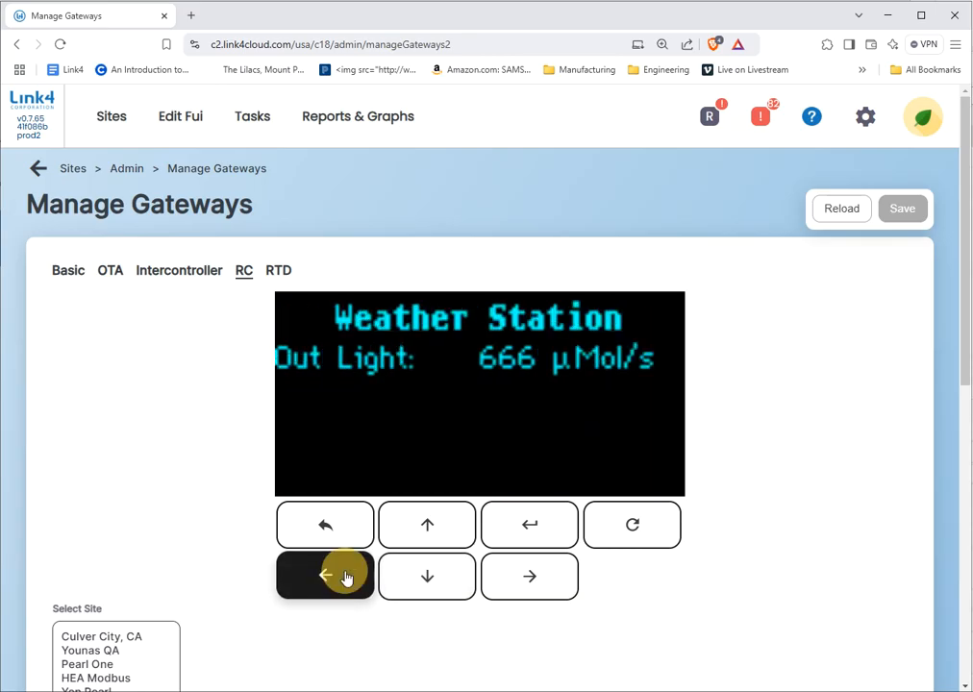
left_click(346, 576)
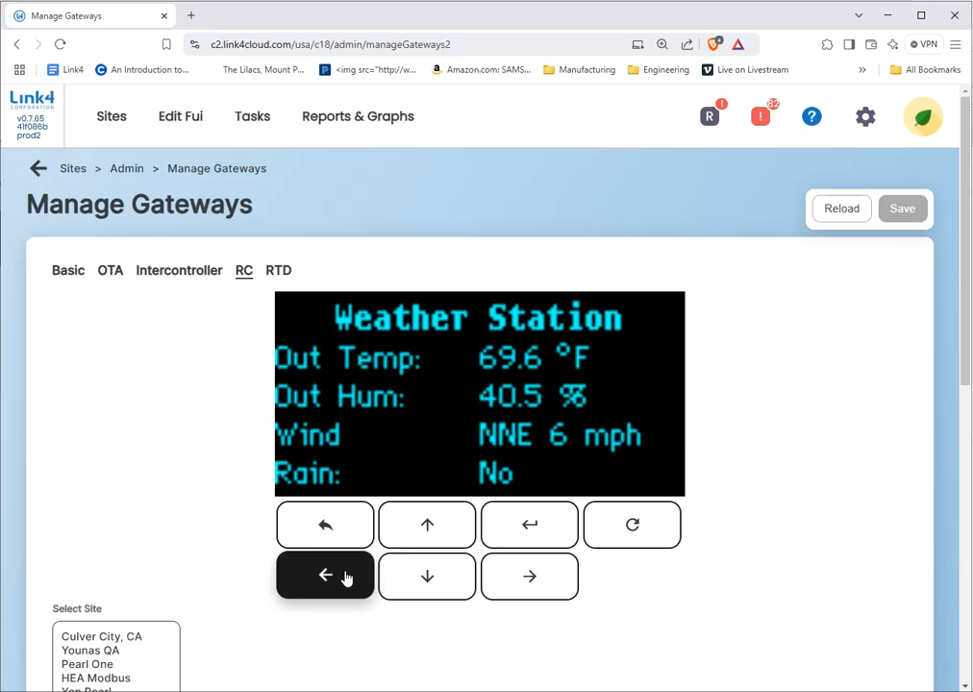
left_click(346, 577)
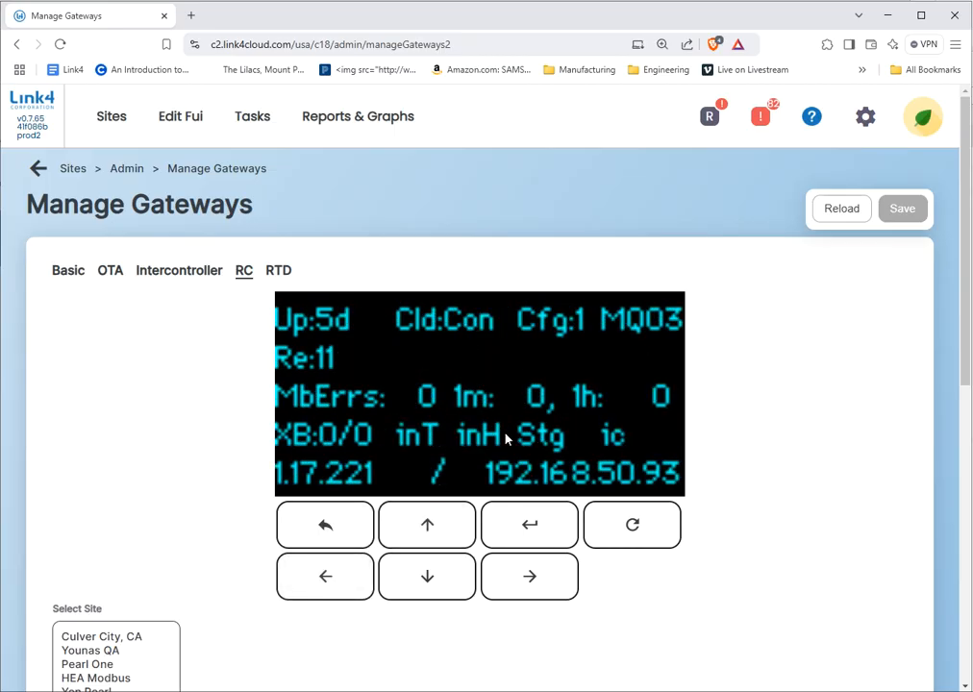
Reopen Scan / Move from the controller's System Setup menu.
left_click(615, 525)
left_click(541, 526)
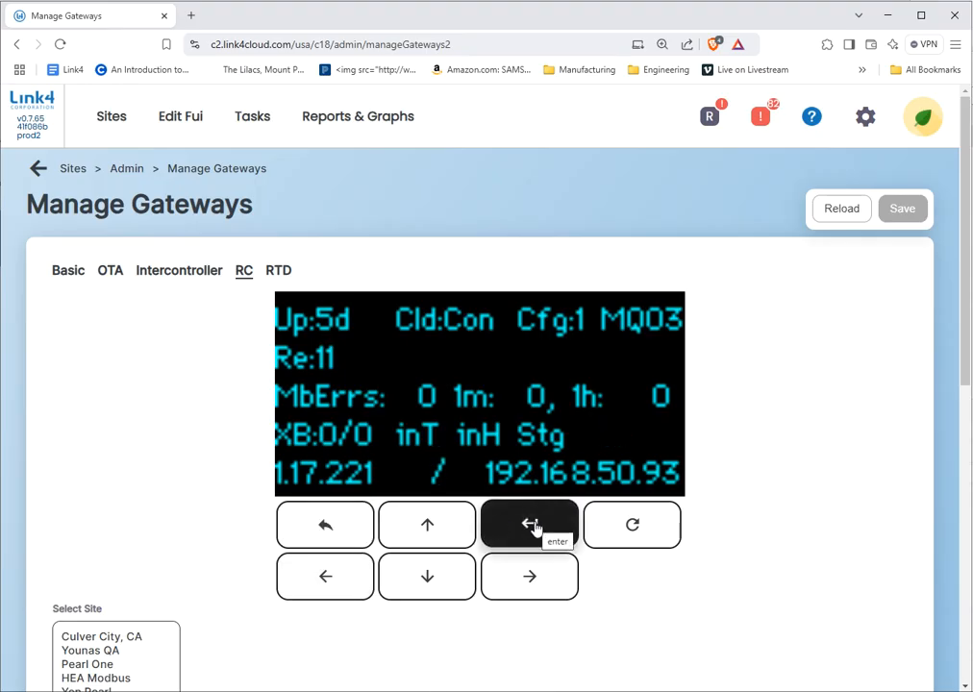
left_click(536, 526)
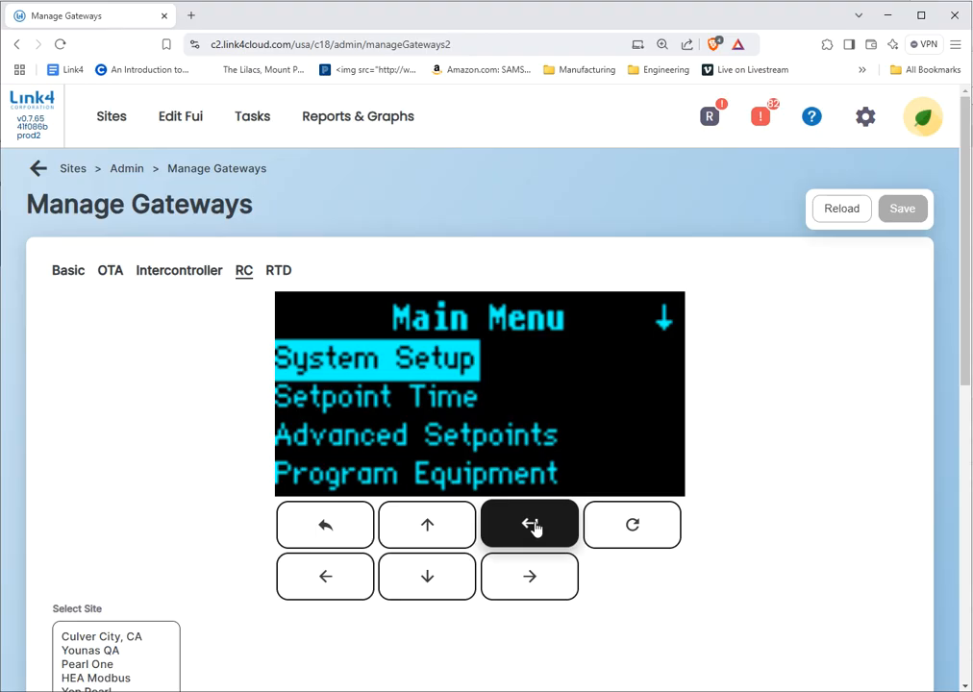
left_click(529, 529)
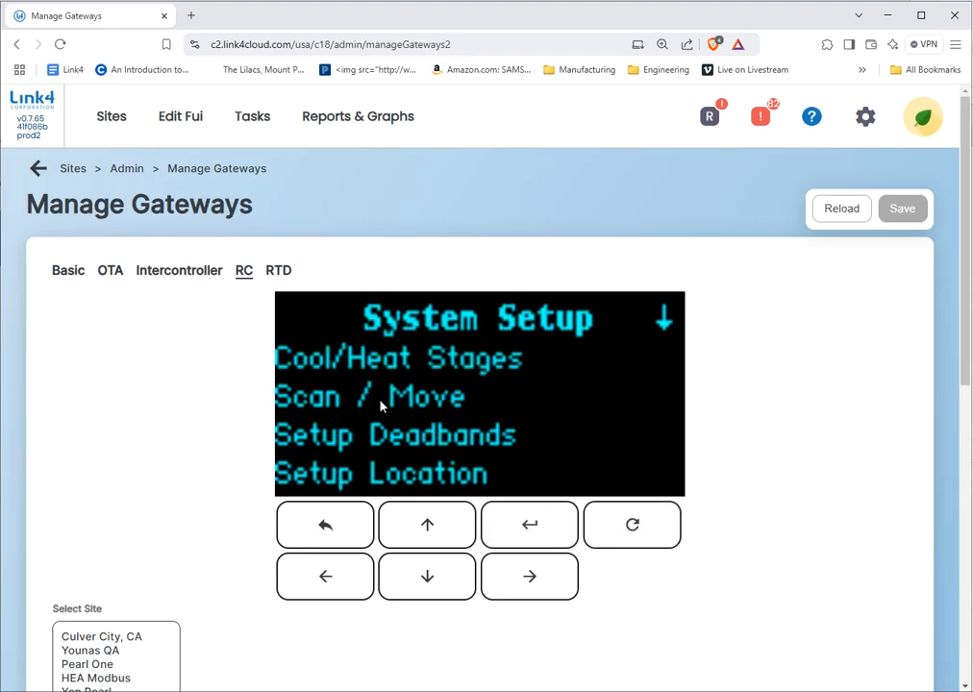
left_click(448, 585)
left_click(530, 526)
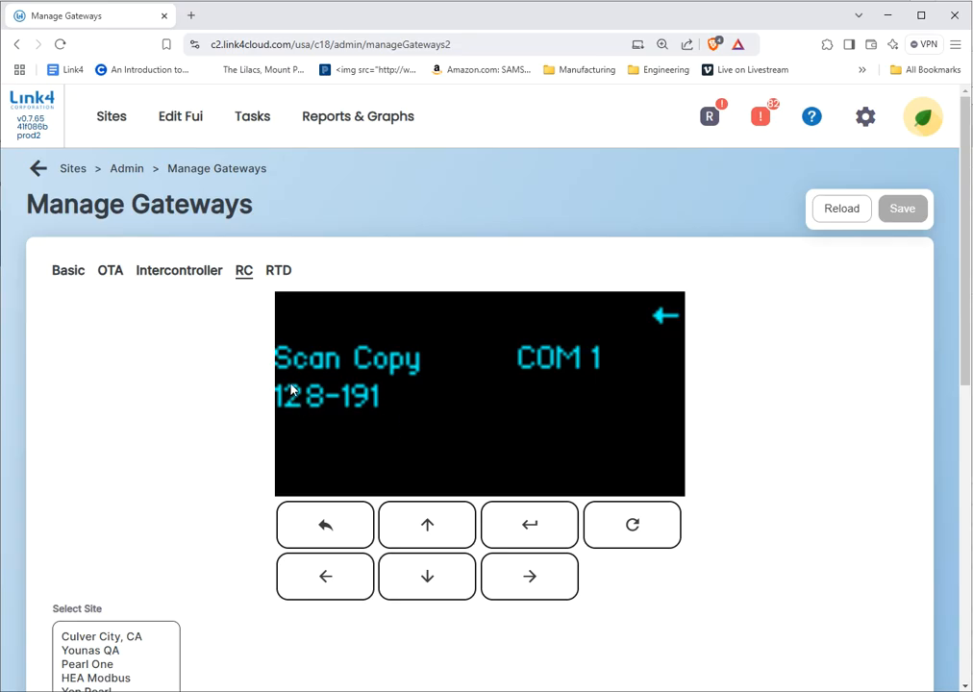
Set the module scan address range for COM 1 to 1-31.
left_click(554, 535)
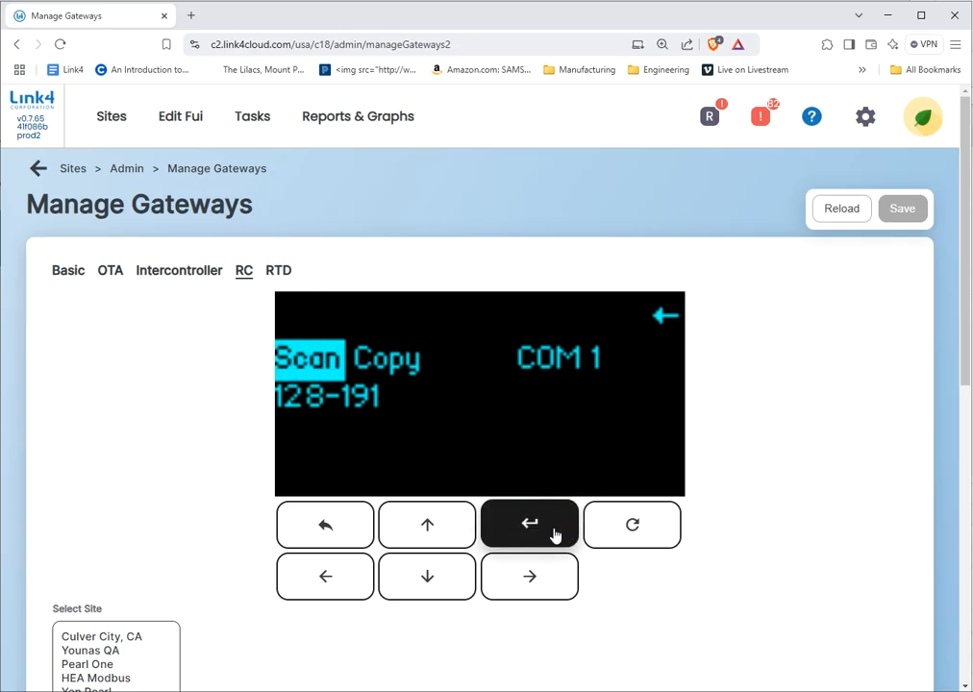
left_click(558, 592)
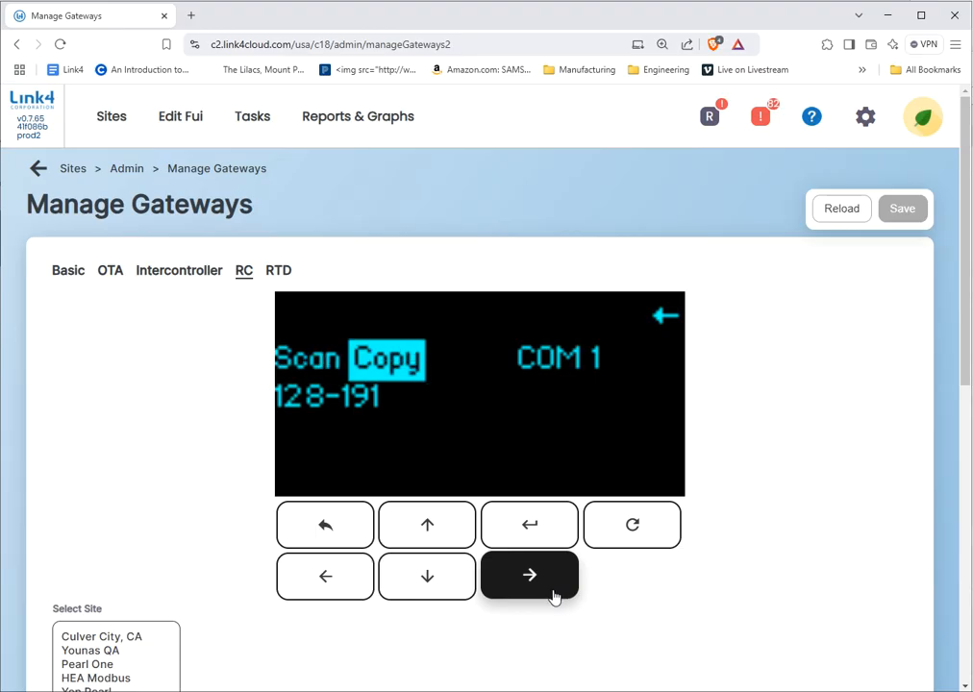
left_click(553, 594)
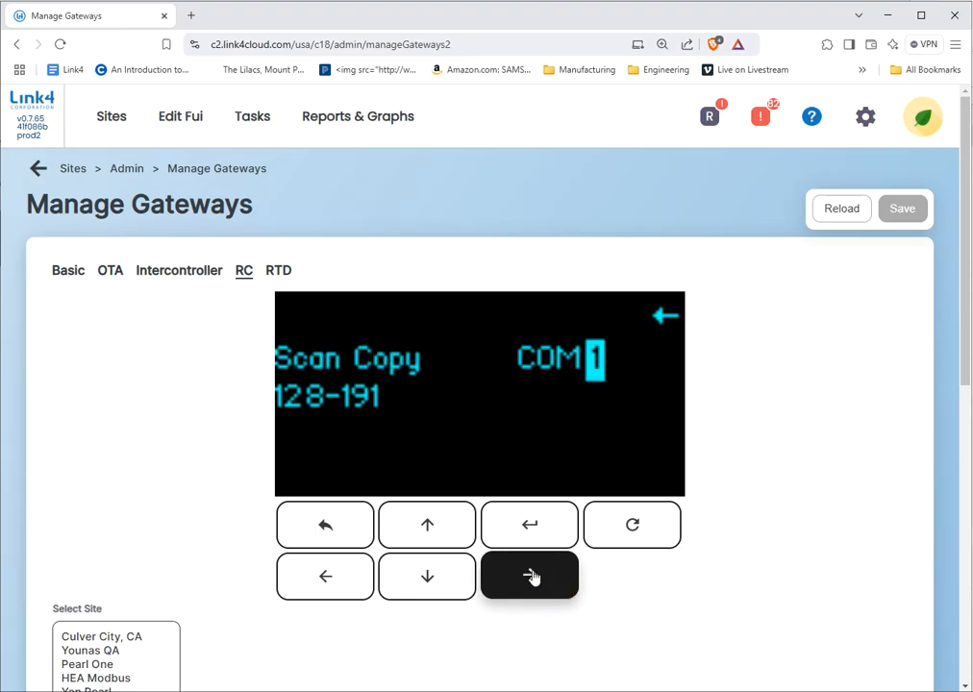
left_click(510, 527)
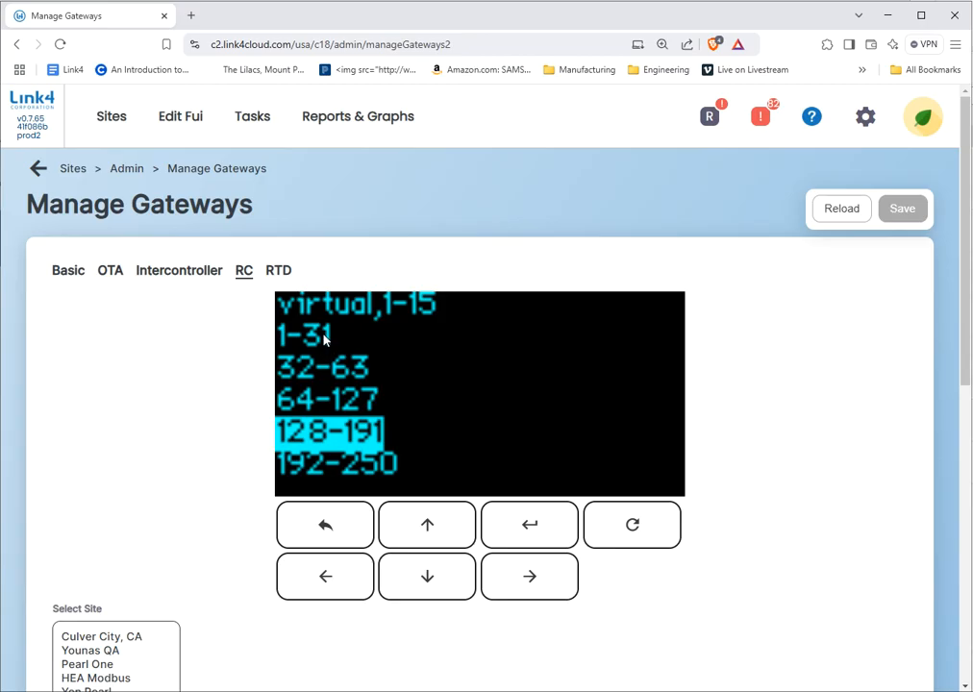
left_click(435, 539)
left_click(437, 536)
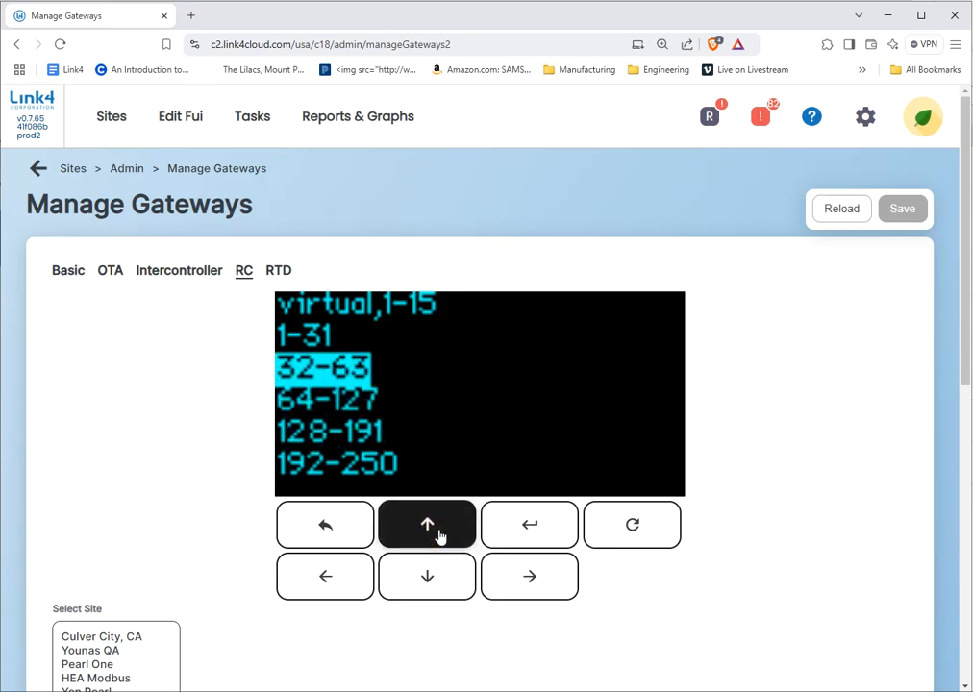
left_click(439, 535)
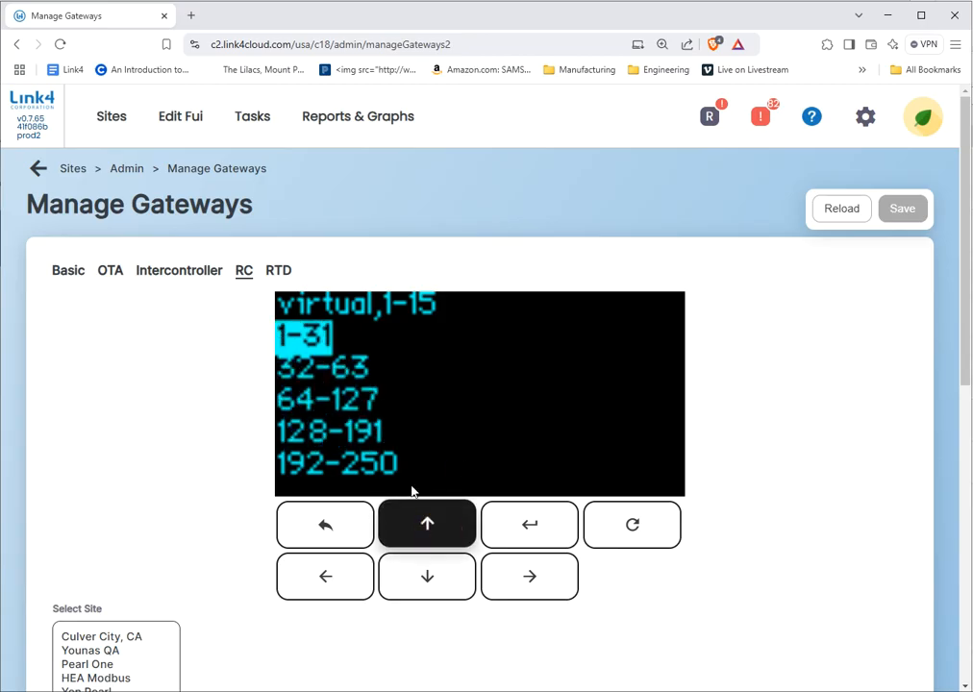
left_click(524, 529)
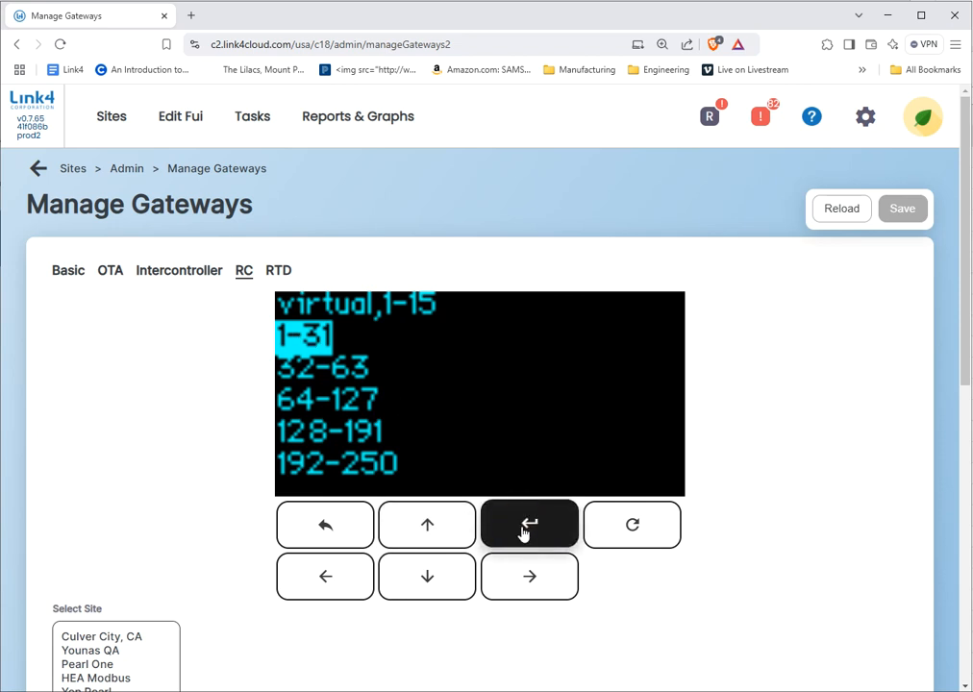
Run the module scan on COM 1 for addresses 1-31.
left_click(336, 589)
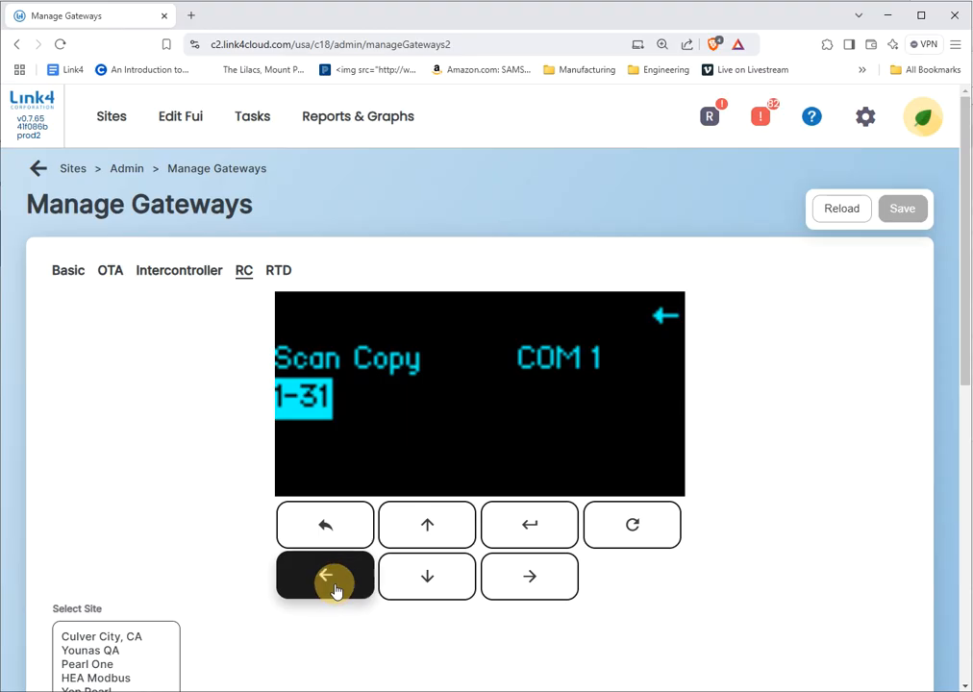
left_click(336, 590)
left_click(336, 569)
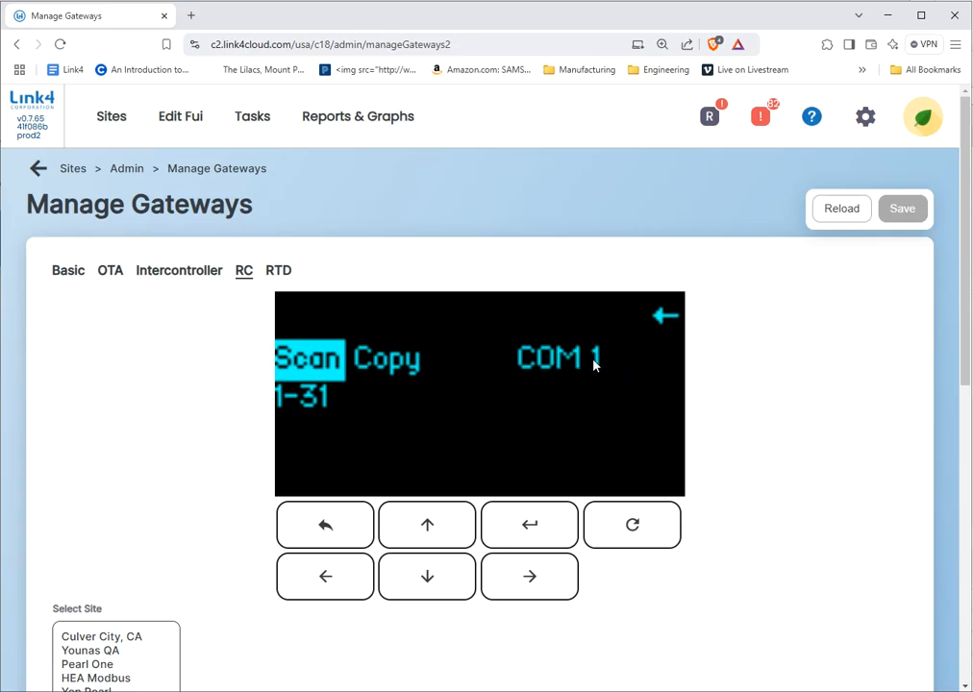
left_click(532, 535)
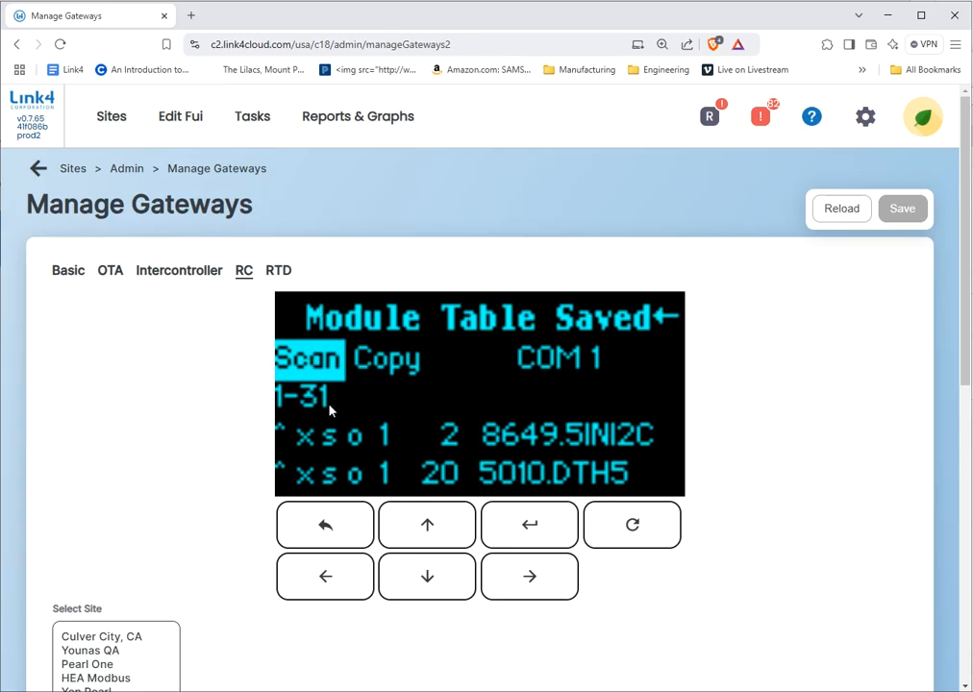
Look through the available address ranges down to 0-255 and set the COM 1 scan range to 128-191.
left_click(524, 577)
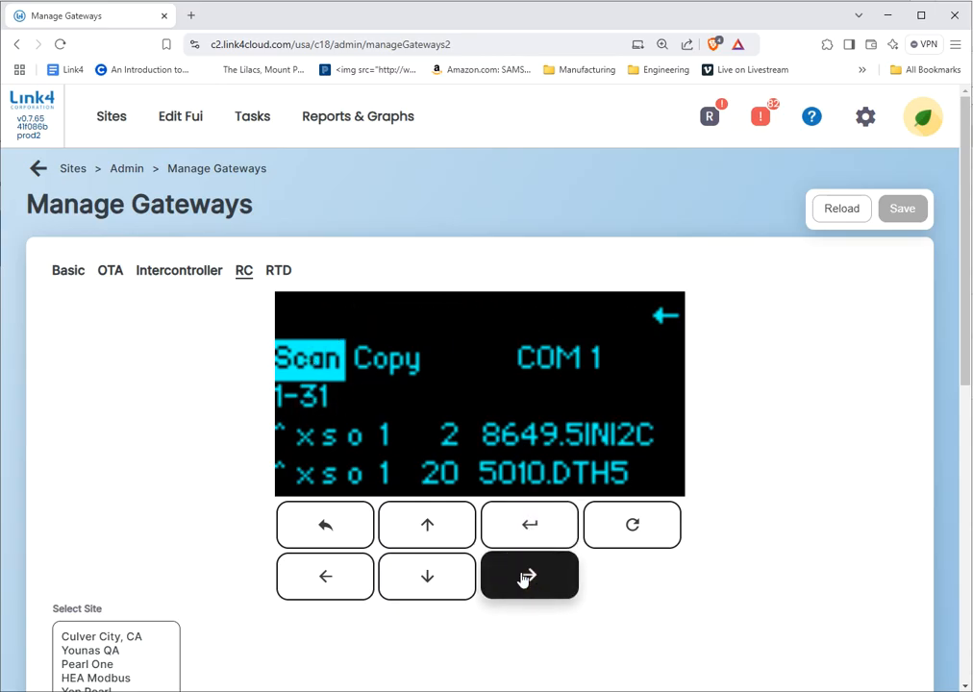
left_click(524, 577)
left_click(523, 577)
left_click(523, 577)
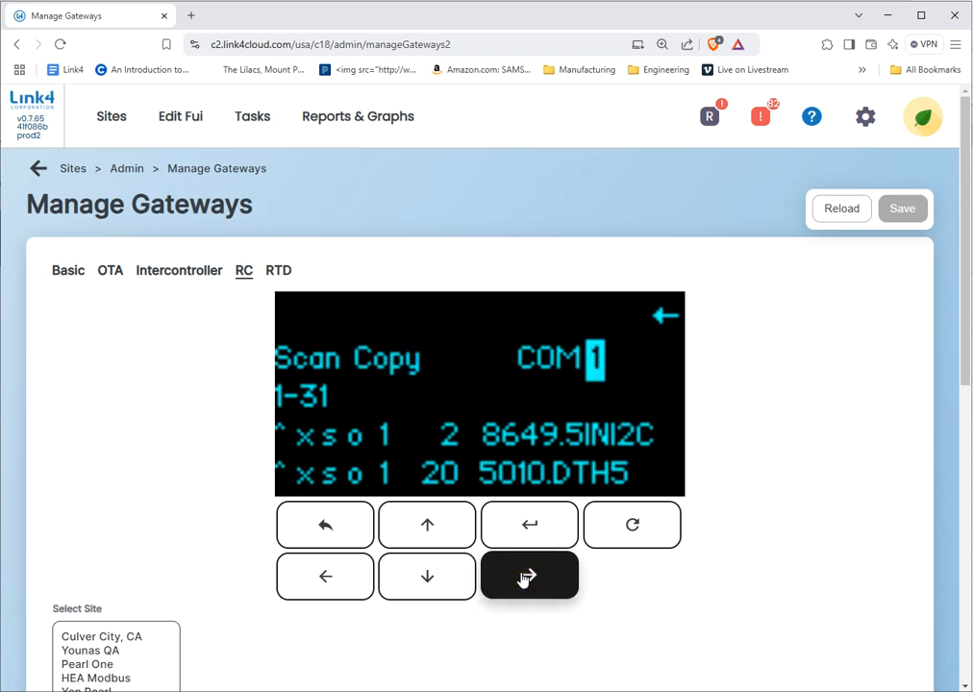
left_click(524, 577)
left_click(525, 527)
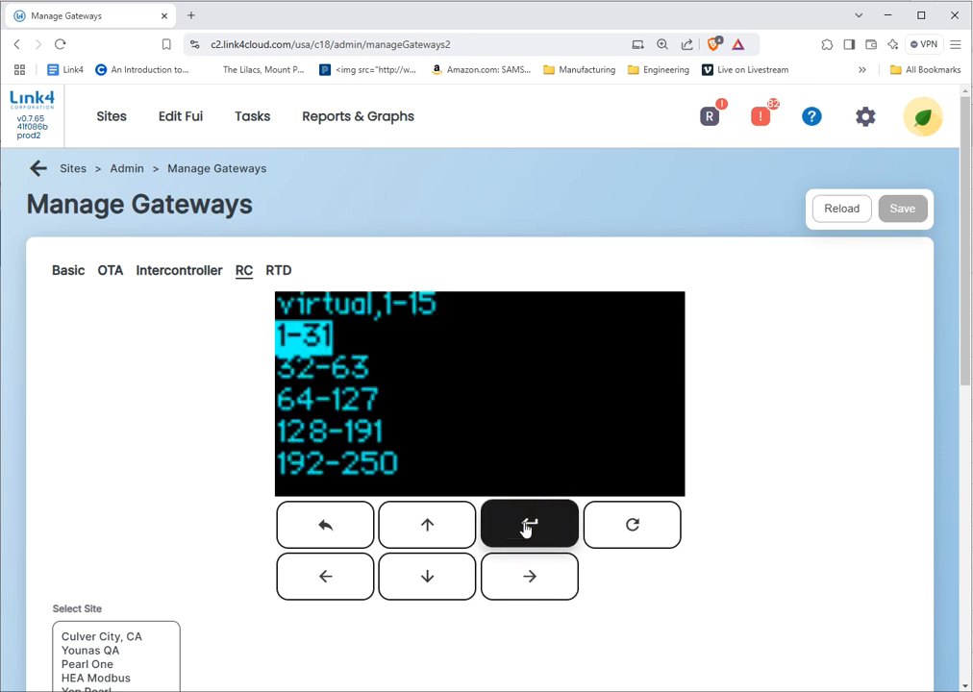
left_click(437, 587)
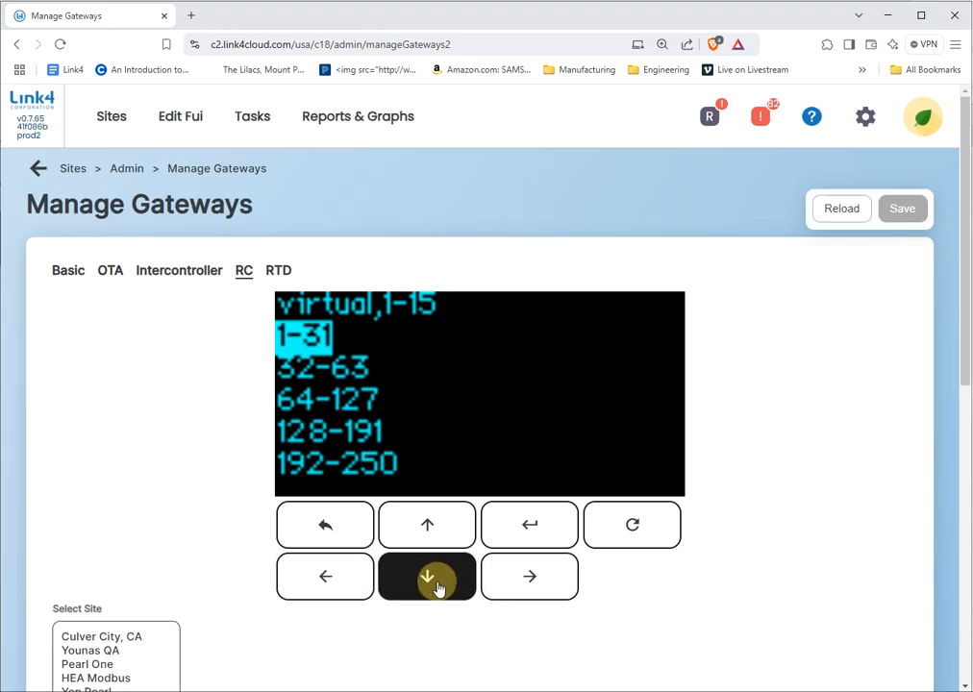
left_click(437, 587)
left_click(437, 587)
left_click(437, 588)
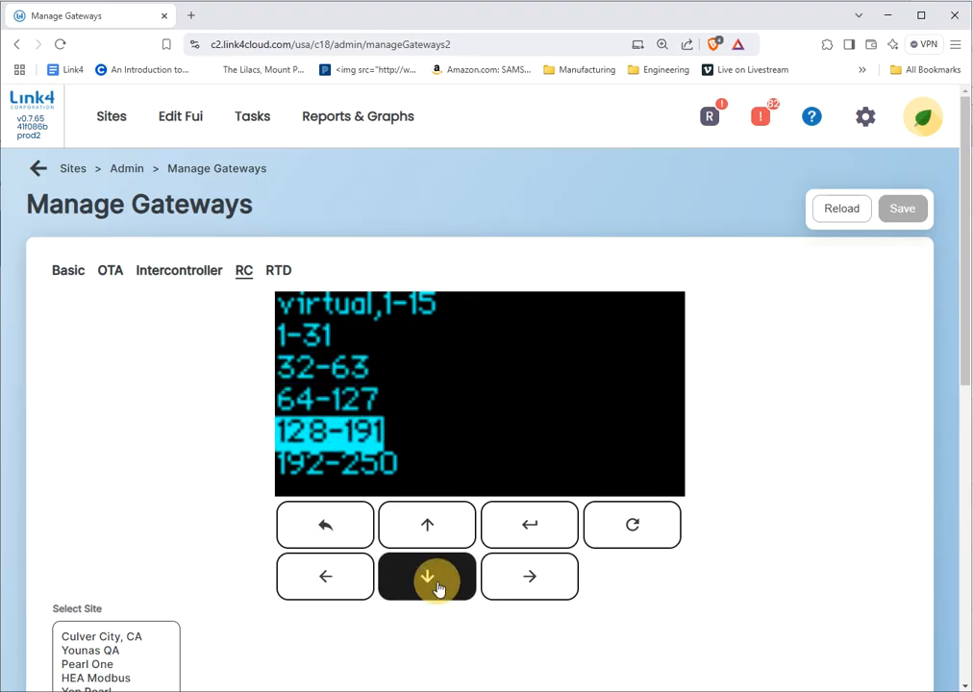
left_click(437, 587)
left_click(437, 587)
left_click(437, 587)
left_click(413, 522)
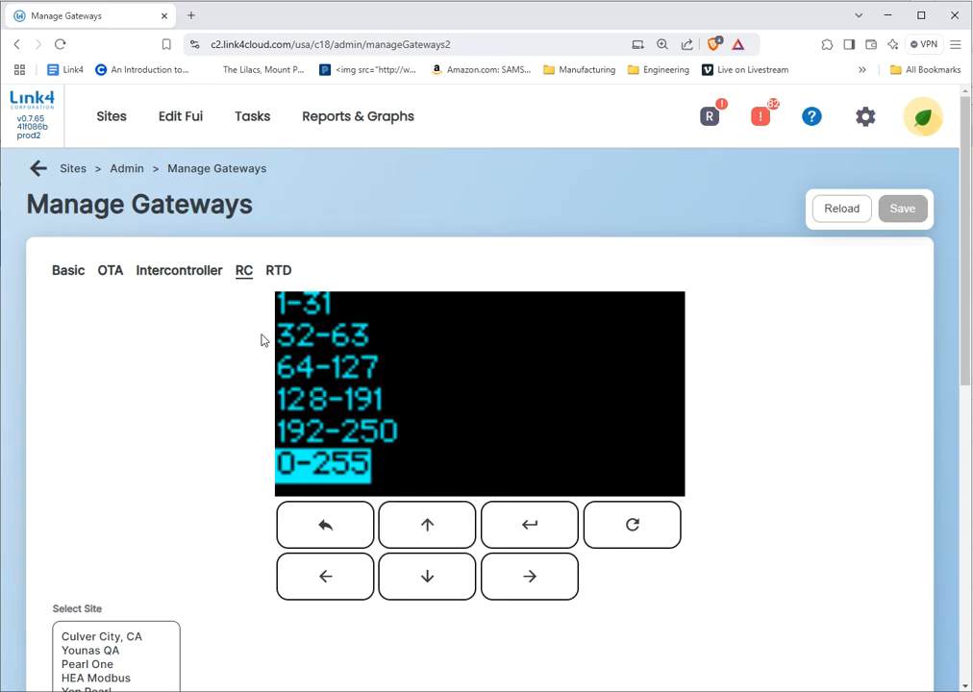
left_click(426, 524)
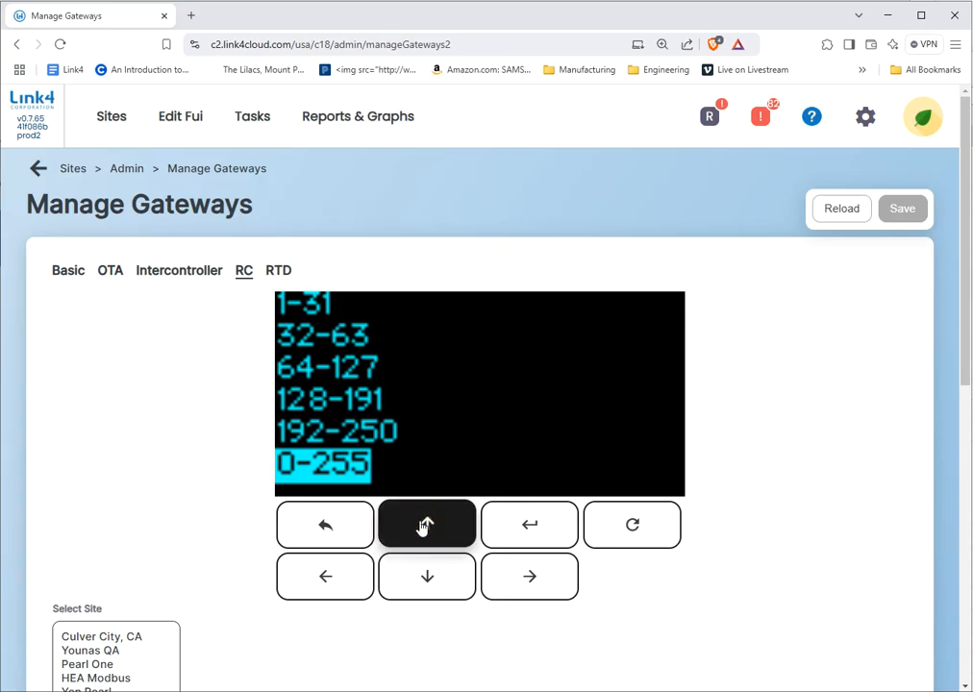
left_click(426, 525)
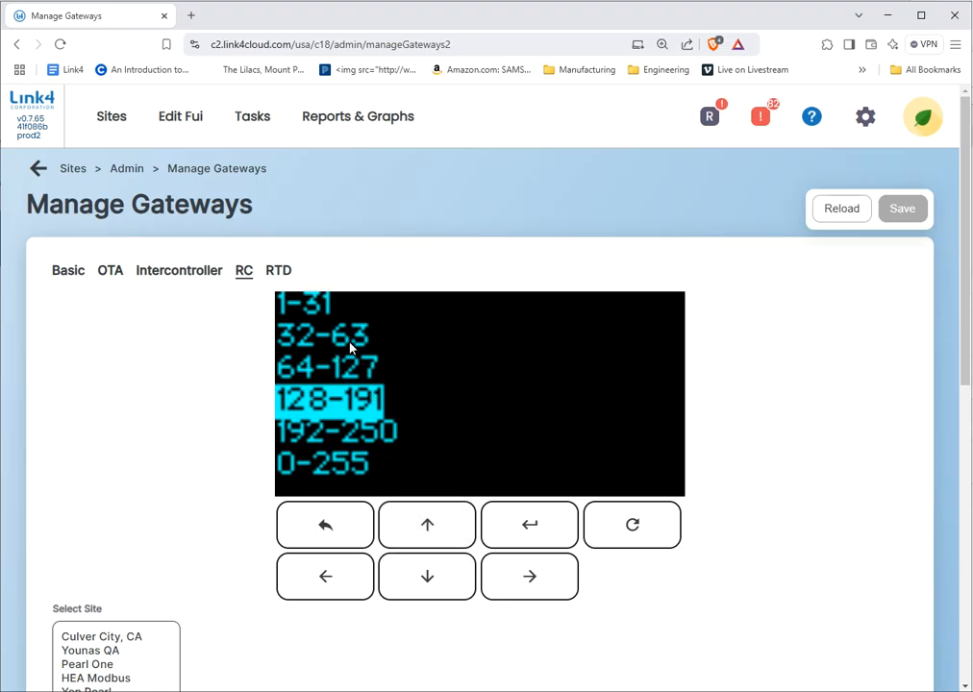
left_click(540, 524)
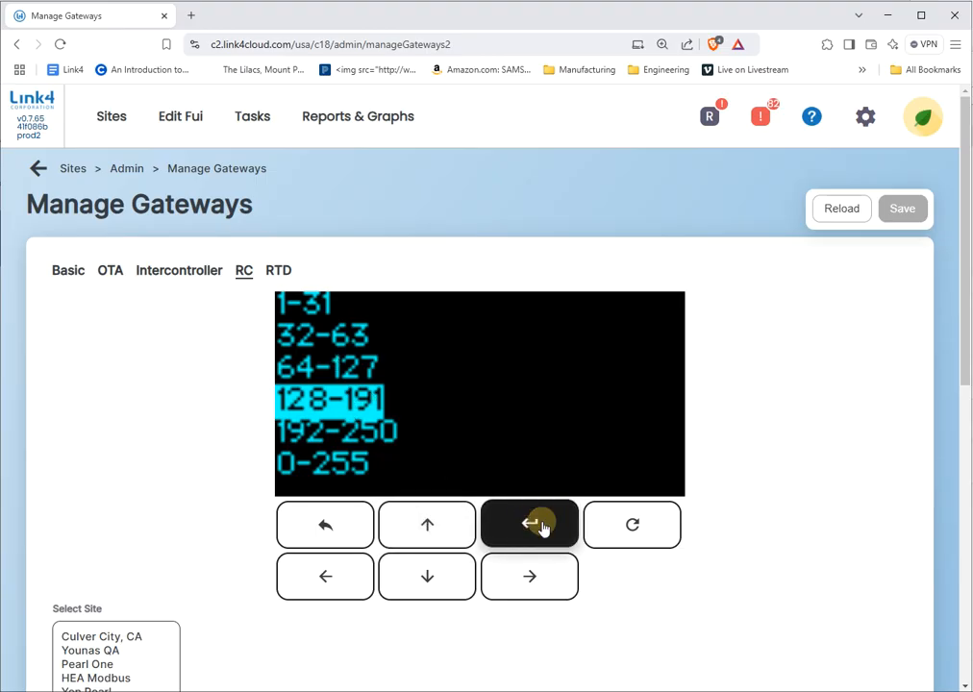
Run the module scan on COM 1 for addresses 128-191.
left_click(337, 585)
left_click(337, 586)
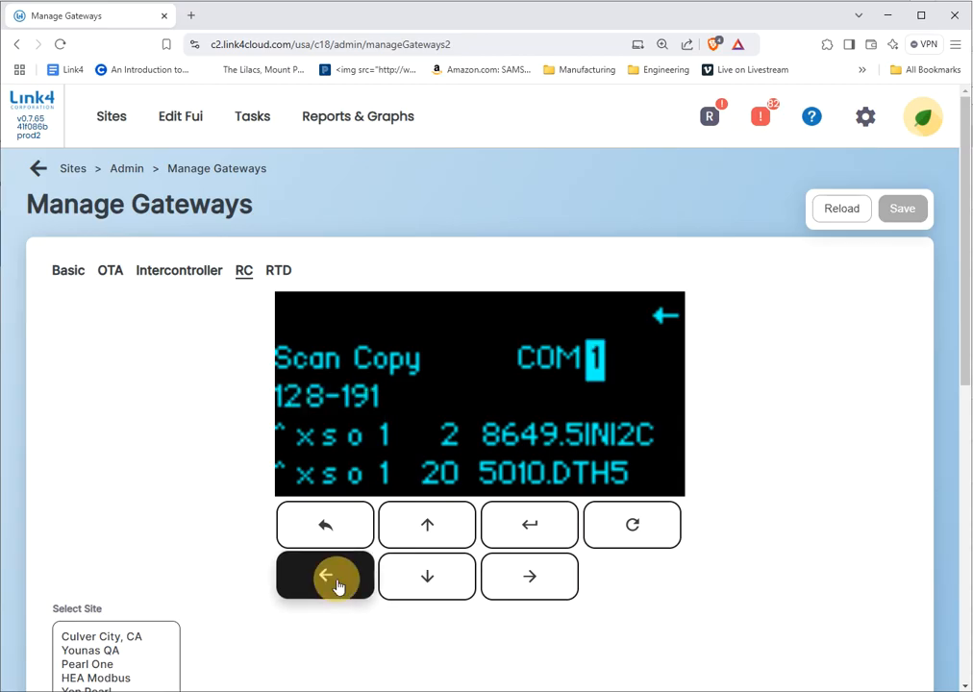
left_click(337, 586)
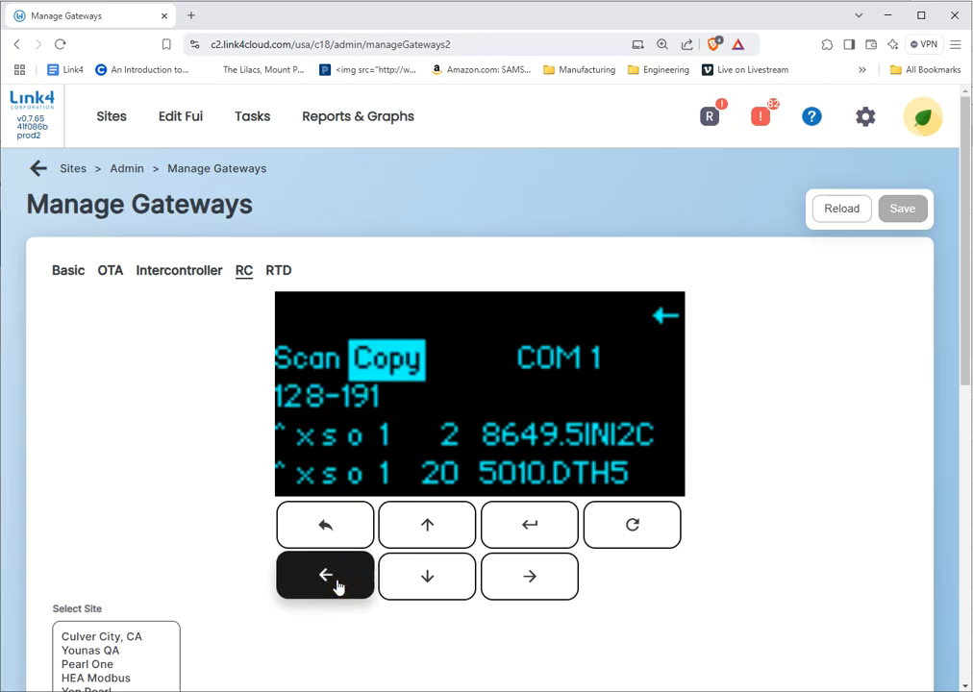
left_click(539, 544)
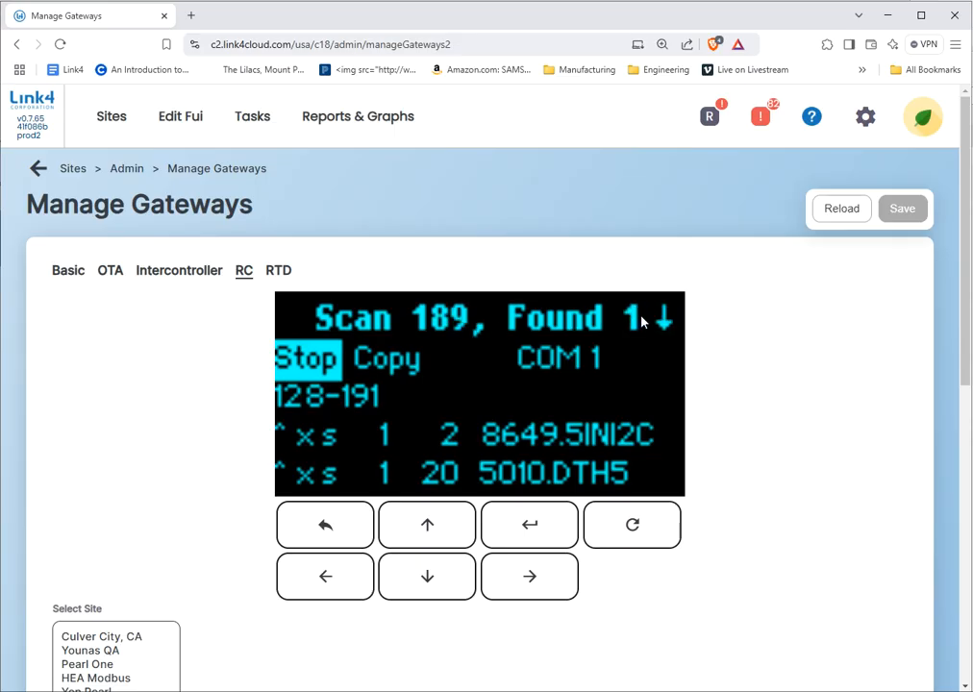
Examine the module entries in the COM 1 table down to the last one in the list.
left_click(497, 513)
left_click(427, 523)
left_click(448, 586)
left_click(516, 591)
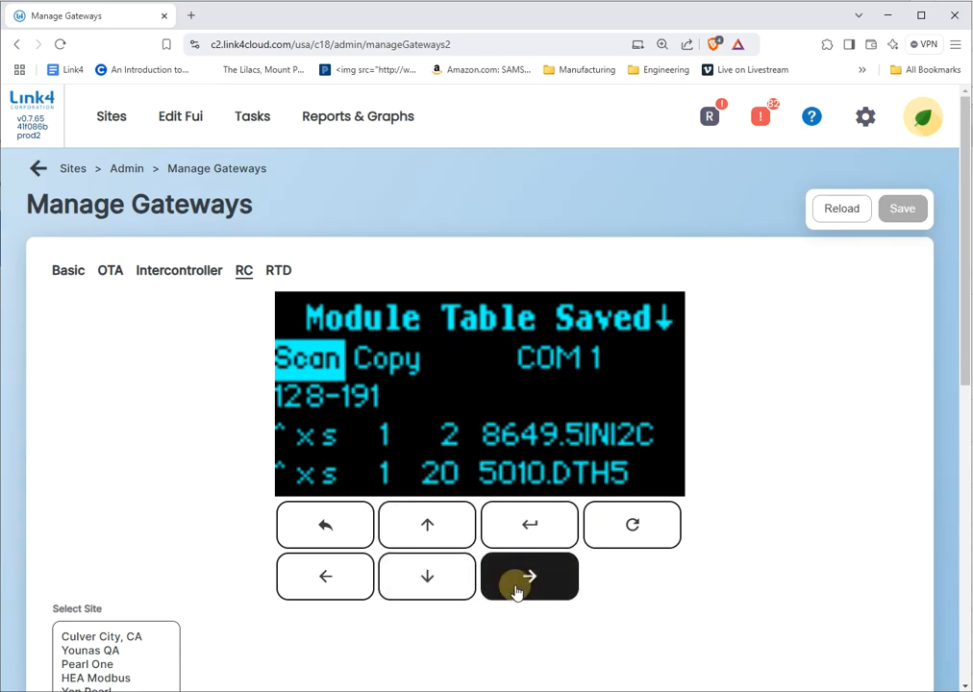
left_click(516, 591)
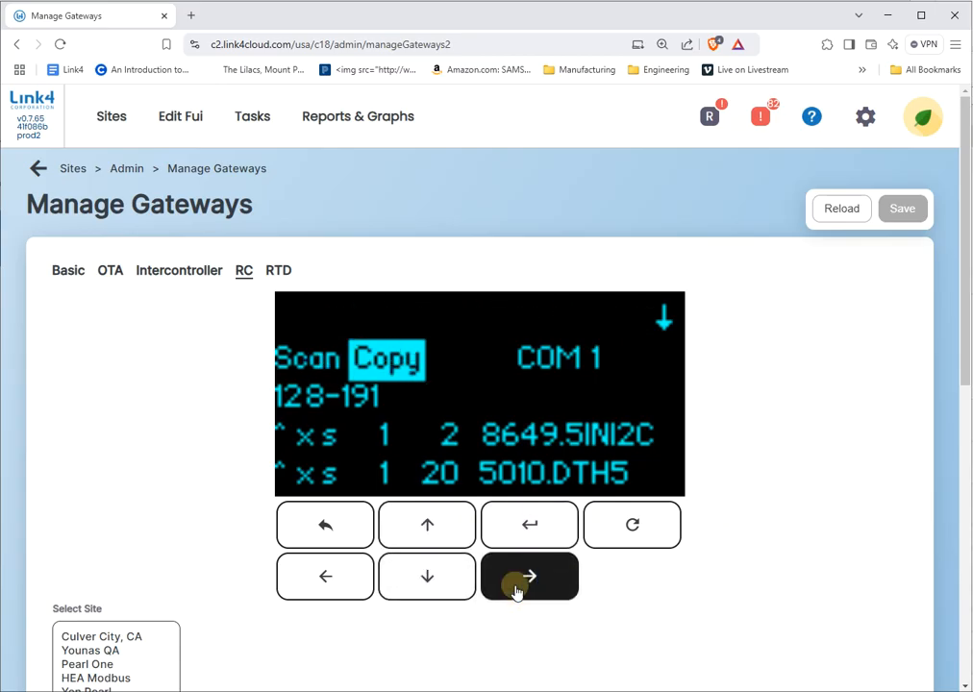
left_click(517, 591)
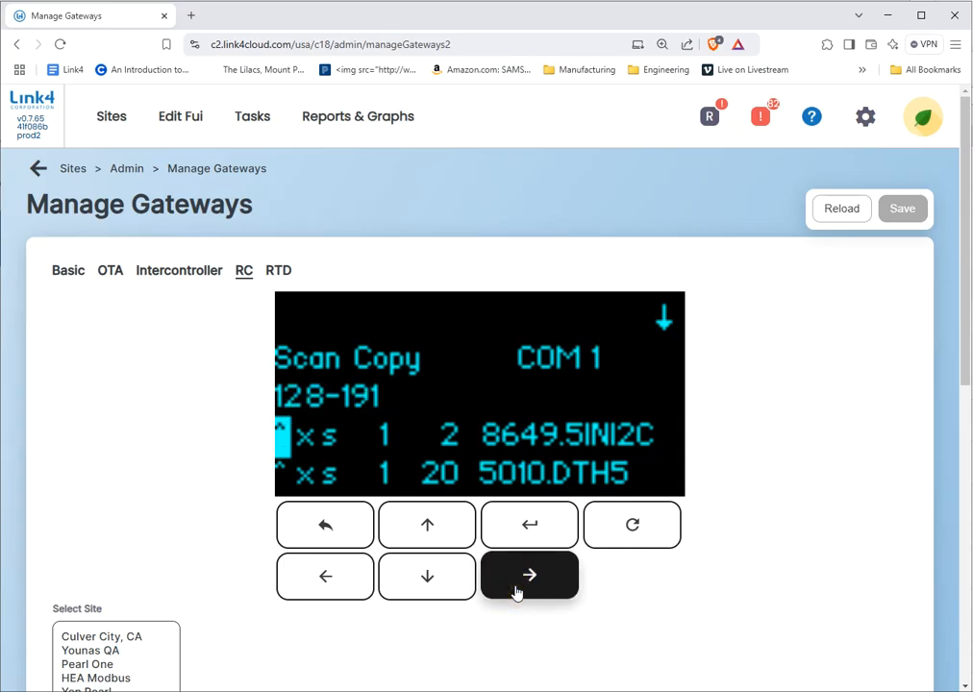
left_click(516, 592)
left_click(516, 591)
left_click(517, 591)
left_click(516, 591)
left_click(516, 591)
left_click(517, 591)
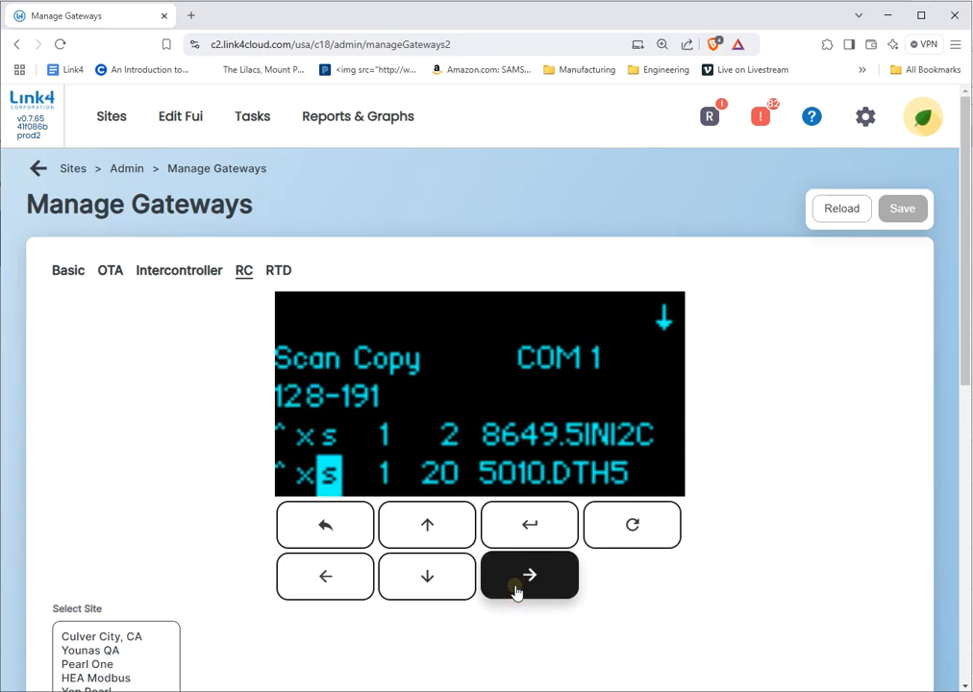
left_click(516, 591)
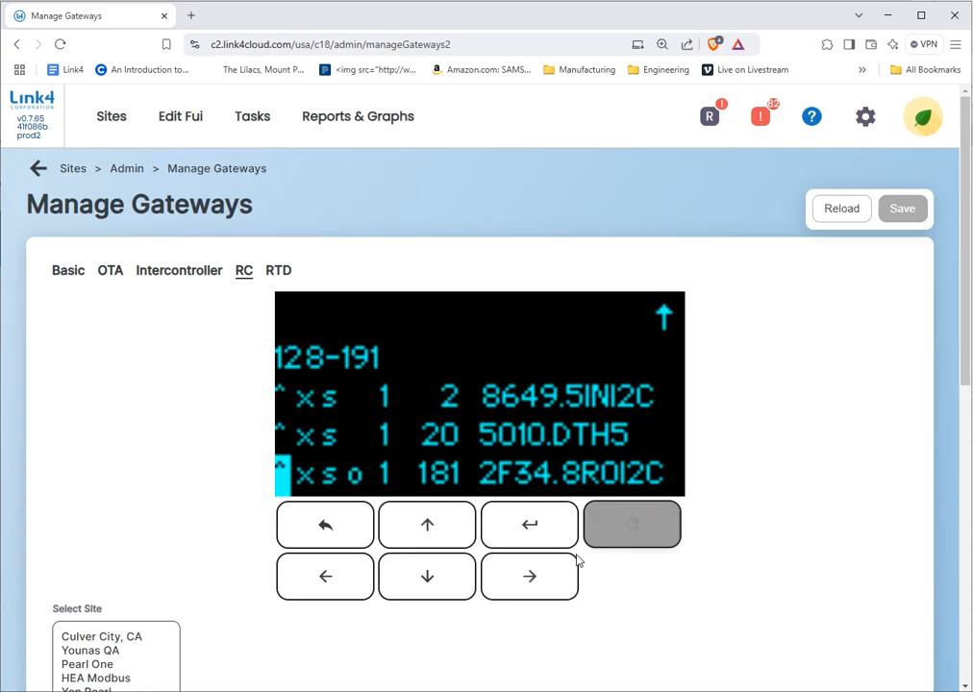
Exit Scan / Move, System Setup and the Main Menu to return to the controller's status screens.
left_click(332, 527)
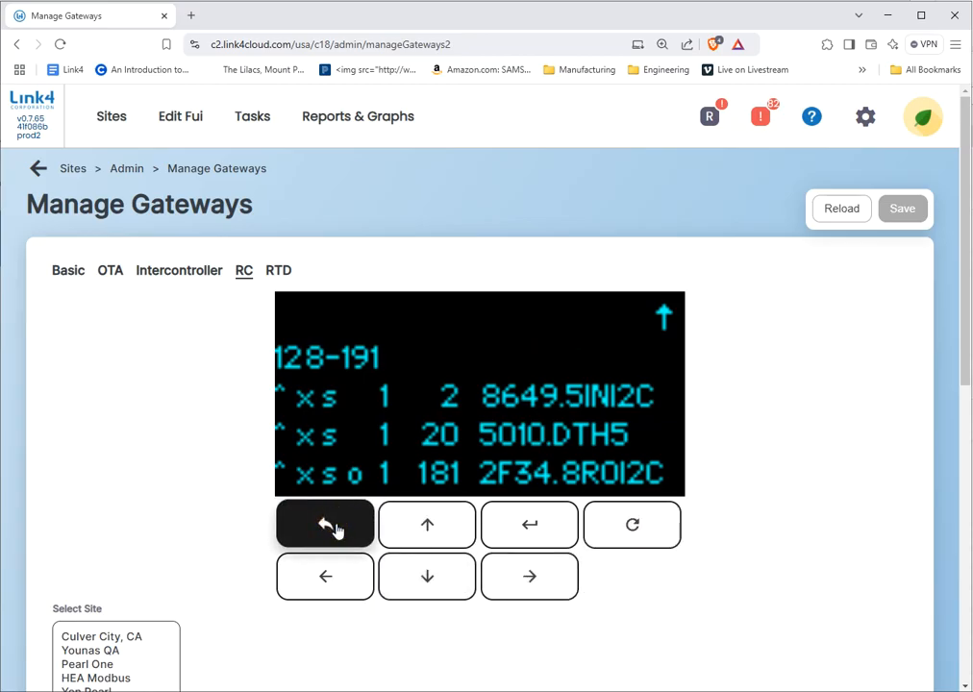
left_click(426, 524)
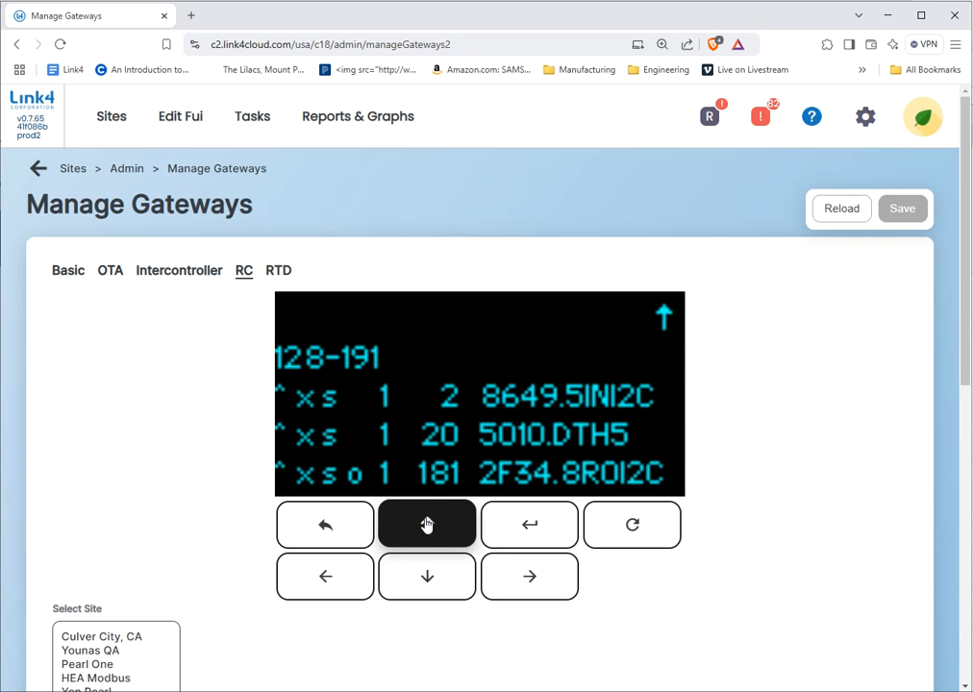
left_click(441, 575)
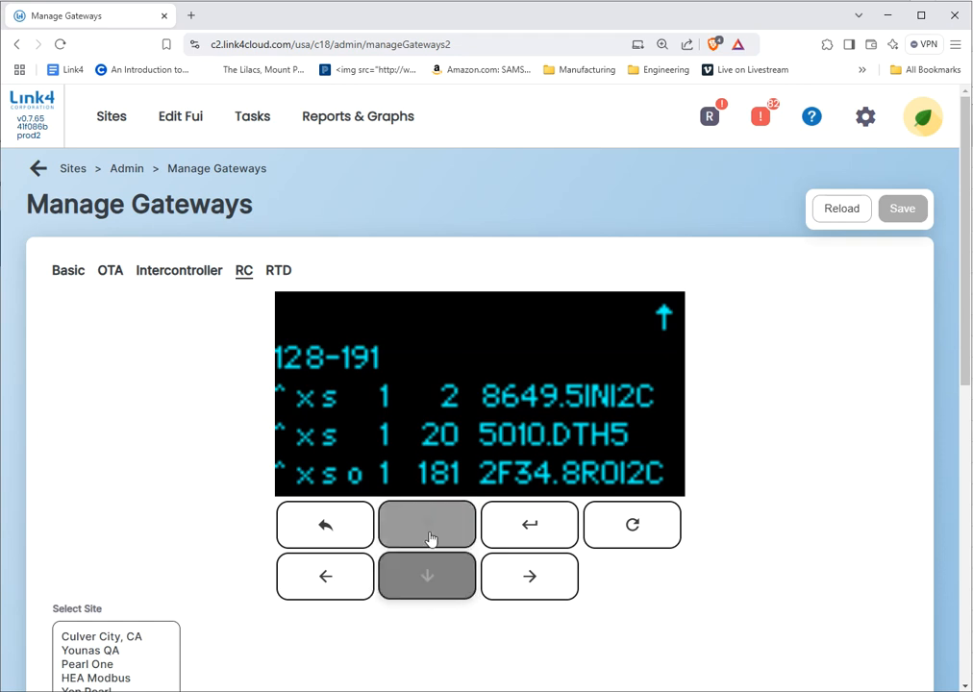
left_click(327, 528)
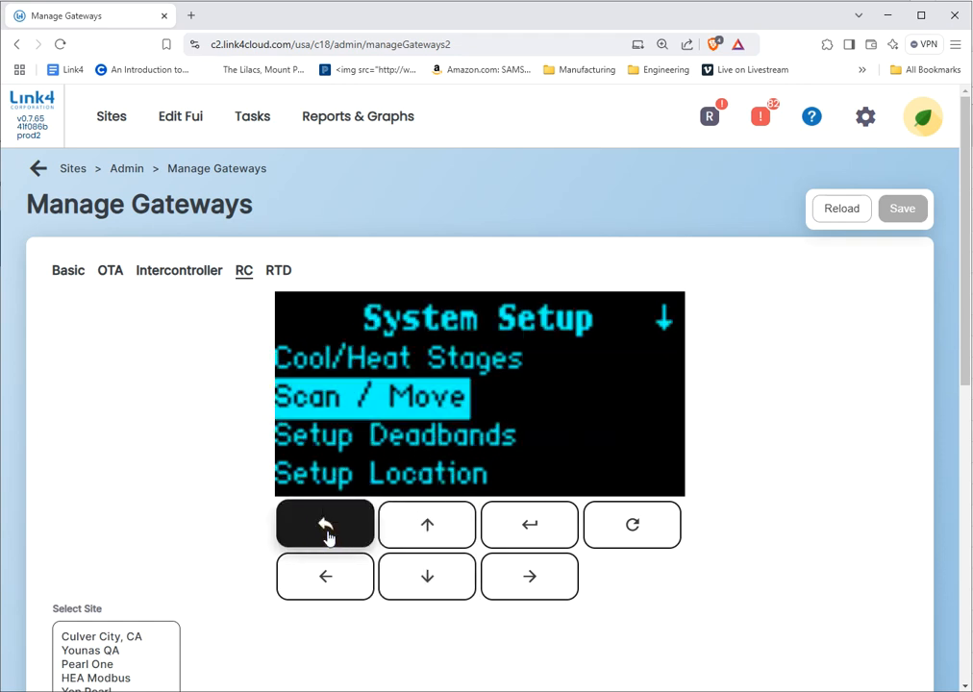
left_click(327, 531)
left_click(326, 530)
left_click(326, 531)
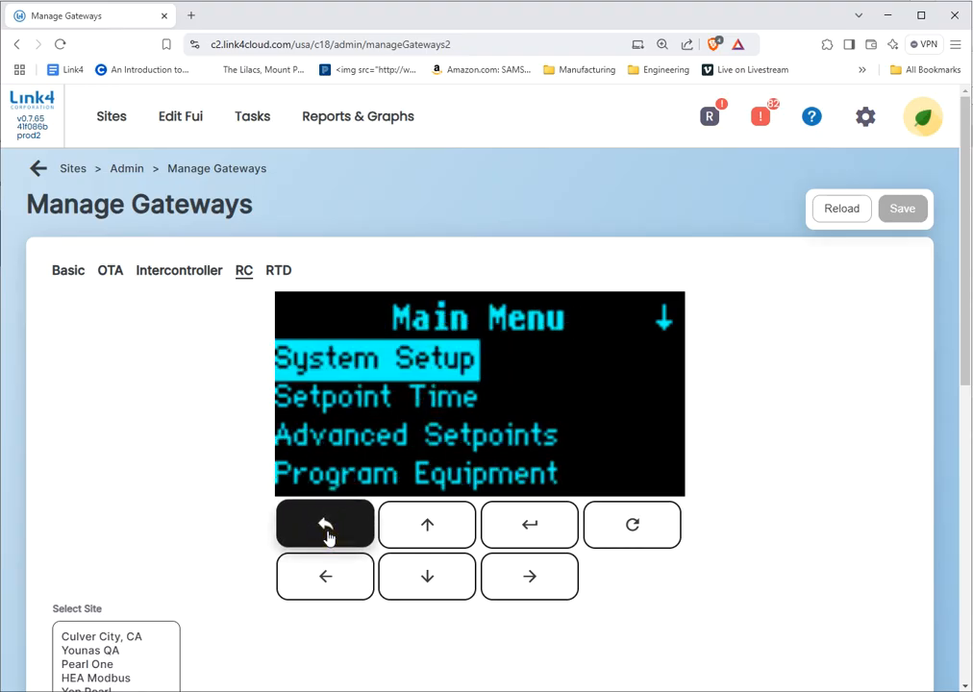
left_click(327, 531)
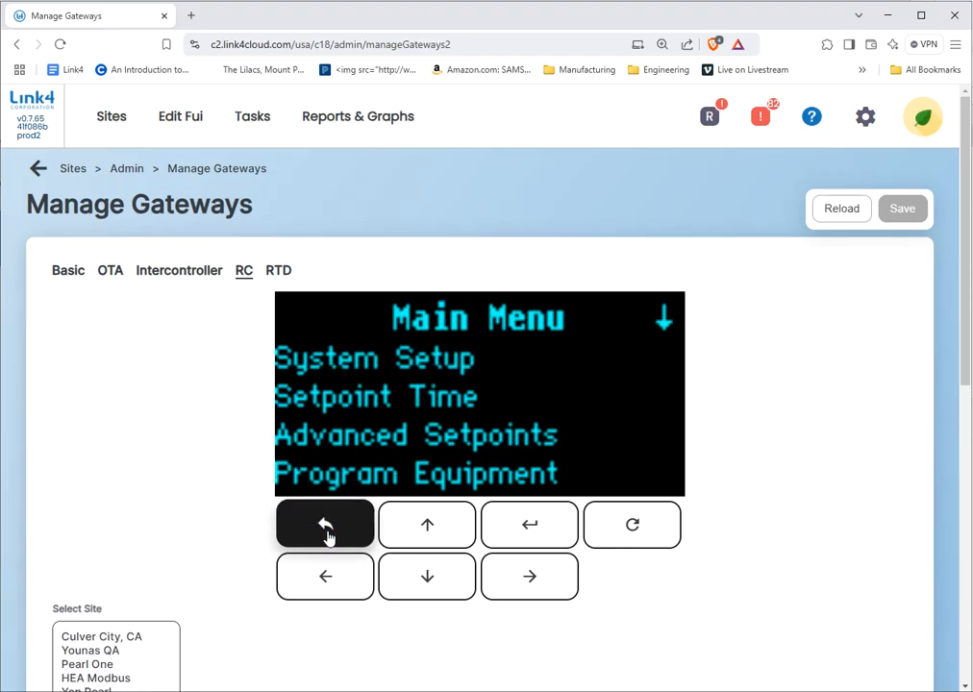
left_click(327, 530)
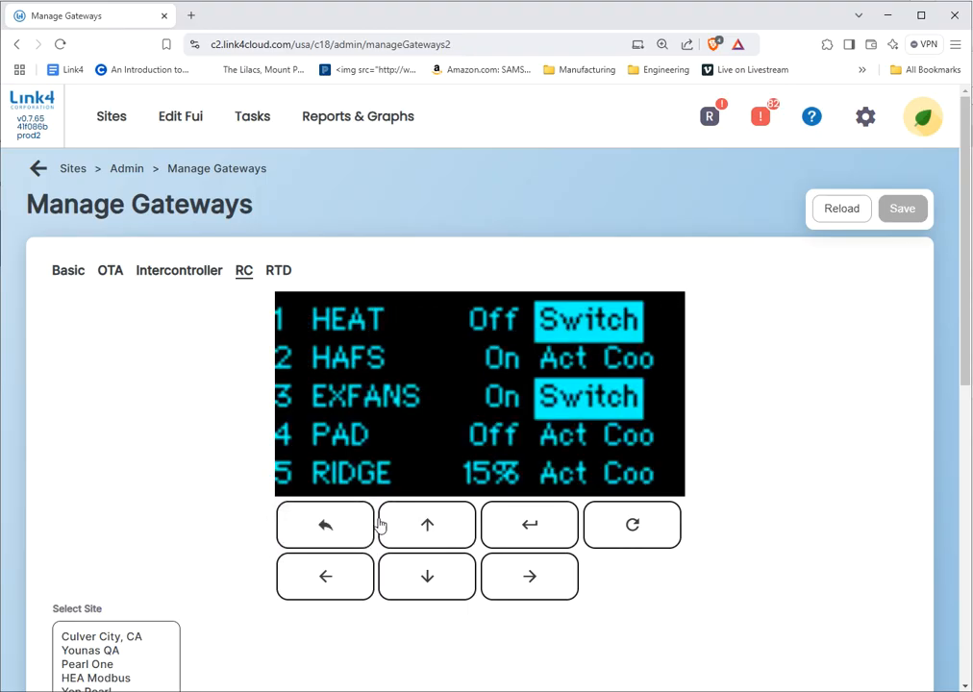
Browse past the Weather Station screen to the controller's system status page and check the XB module count.
left_click(343, 589)
left_click(344, 591)
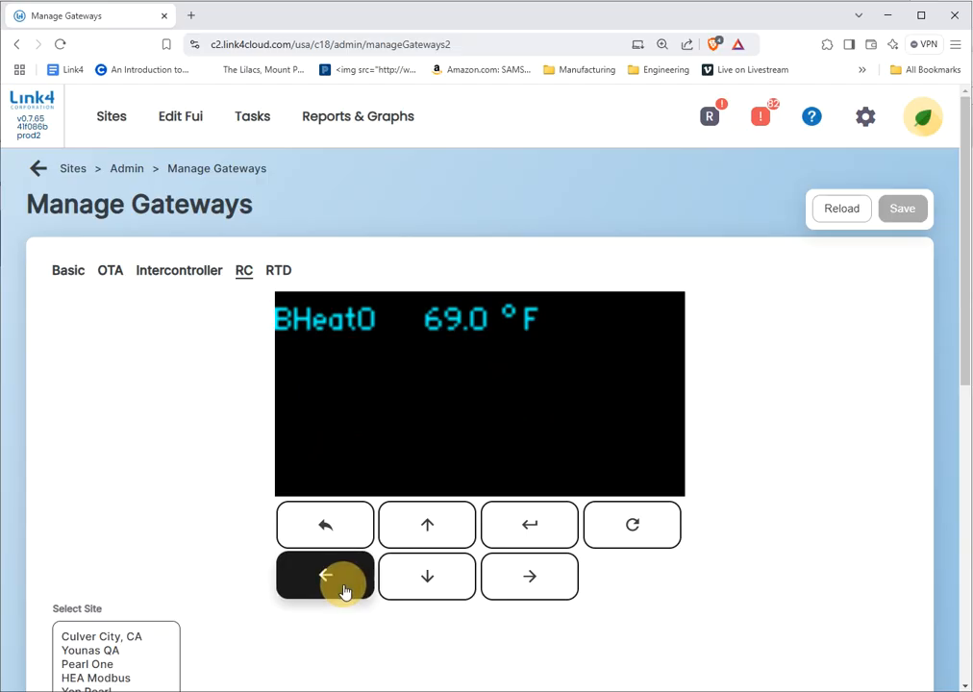
left_click(344, 590)
left_click(344, 591)
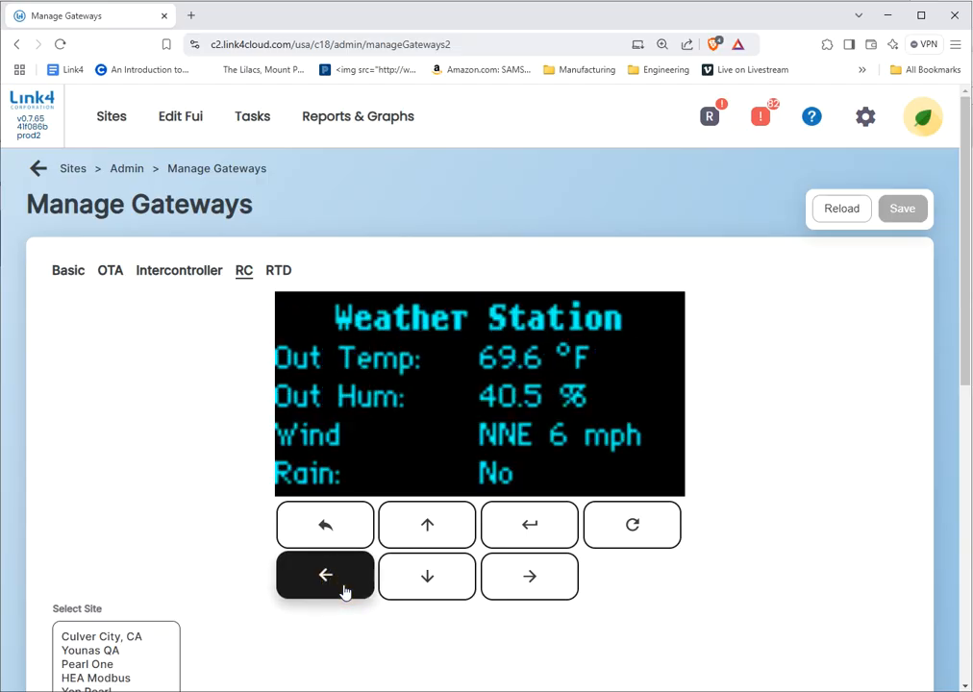
left_click(441, 519)
left_click(531, 544)
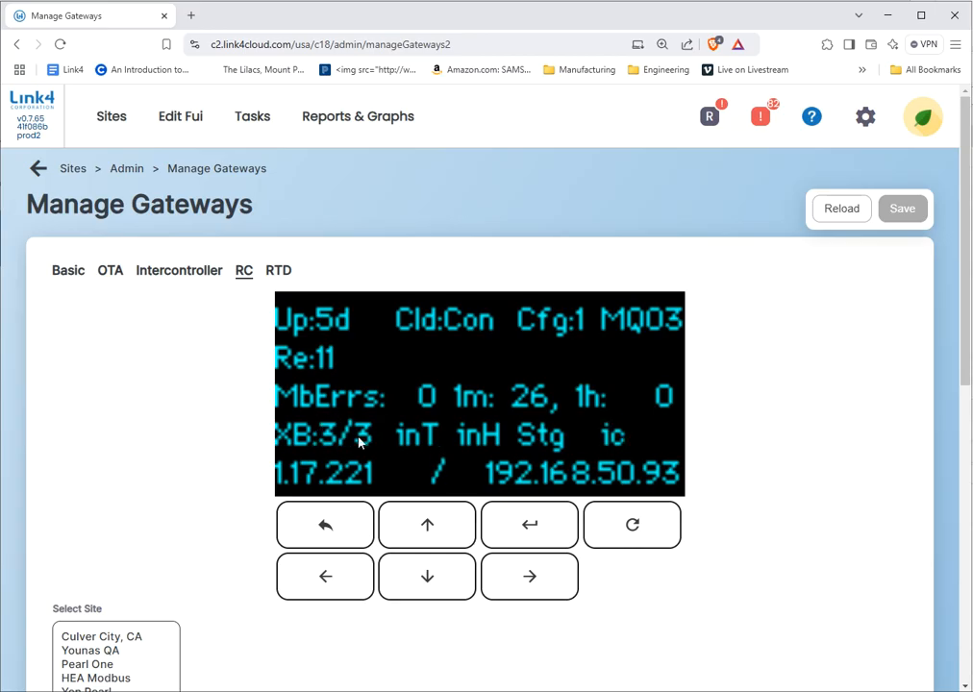
Open Expansion Boards from the controller's Main Menu and check the type, address and status of board 1.
left_click(529, 526)
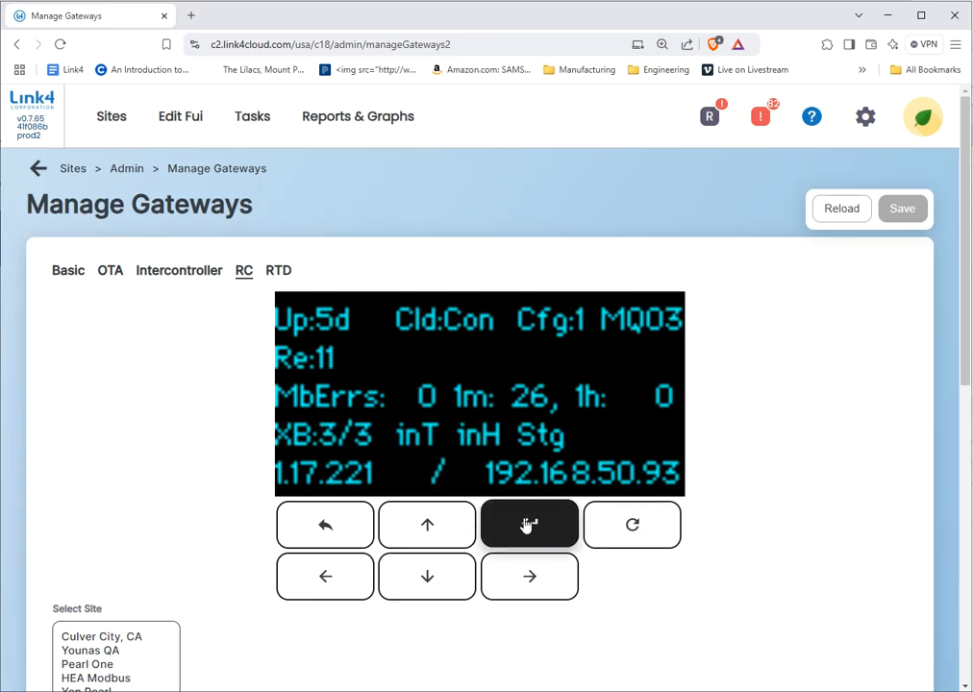
left_click(334, 523)
left_click(434, 529)
left_click(433, 528)
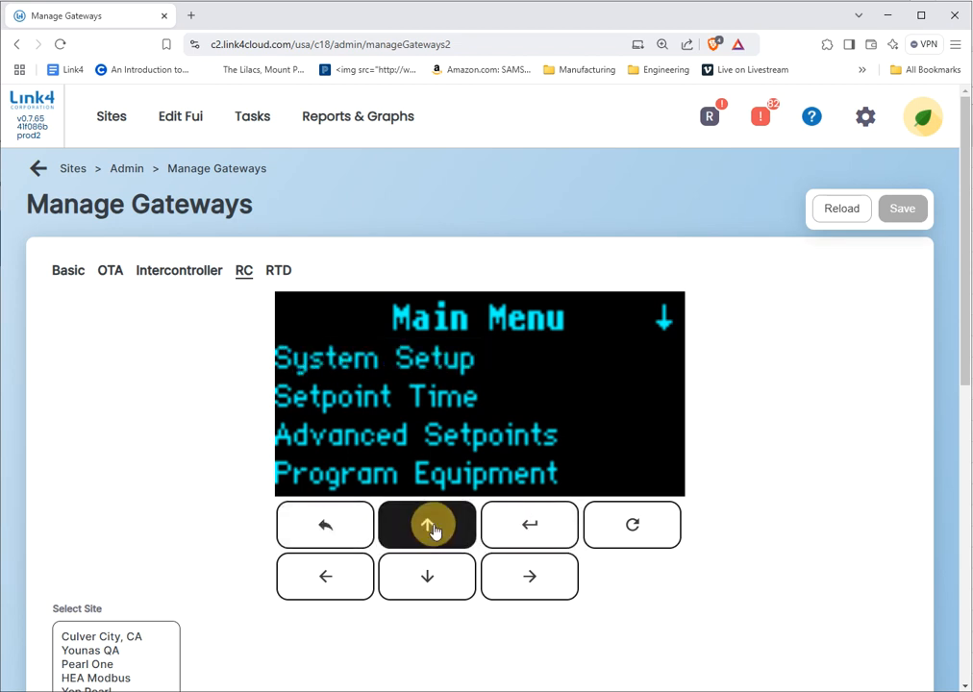
left_click(432, 529)
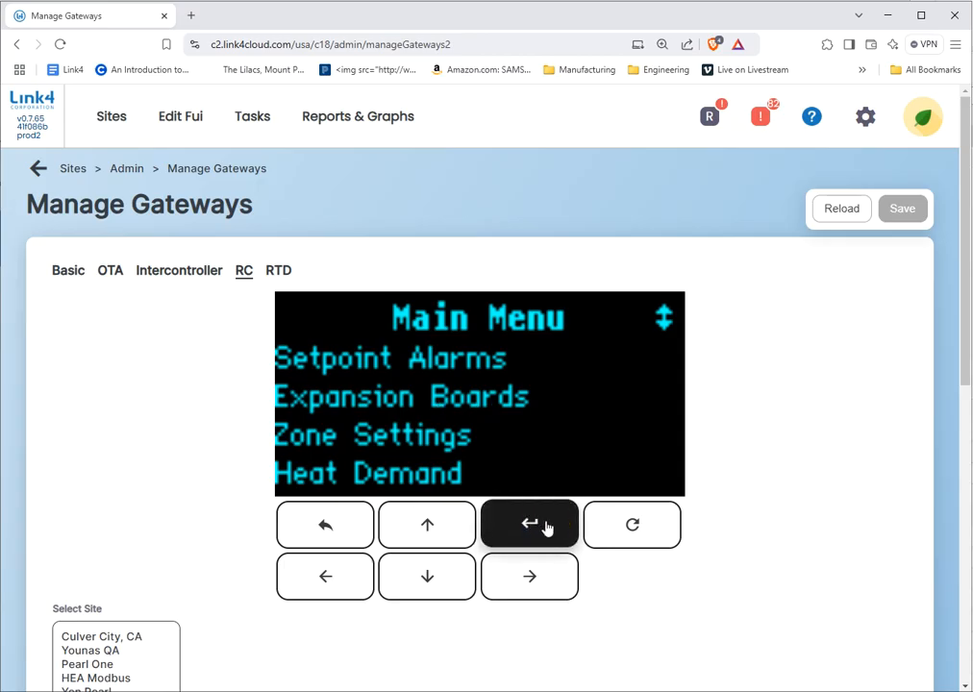
left_click(427, 572)
left_click(520, 532)
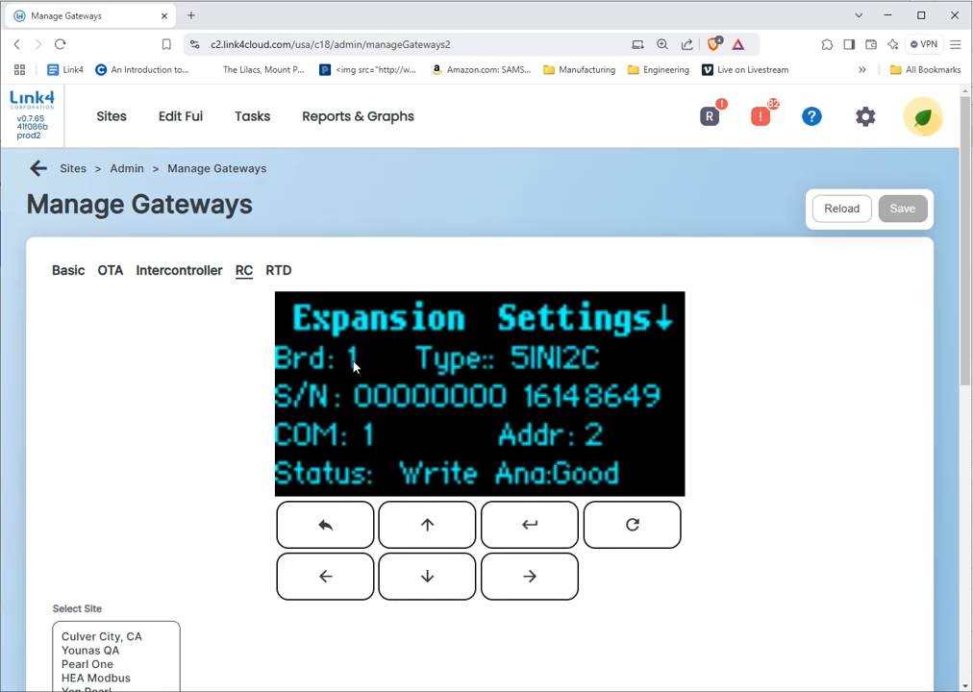
Check the type, address and status of expansion boards 2 and 3, and return to the Main Menu.
left_click(528, 527)
left_click(428, 528)
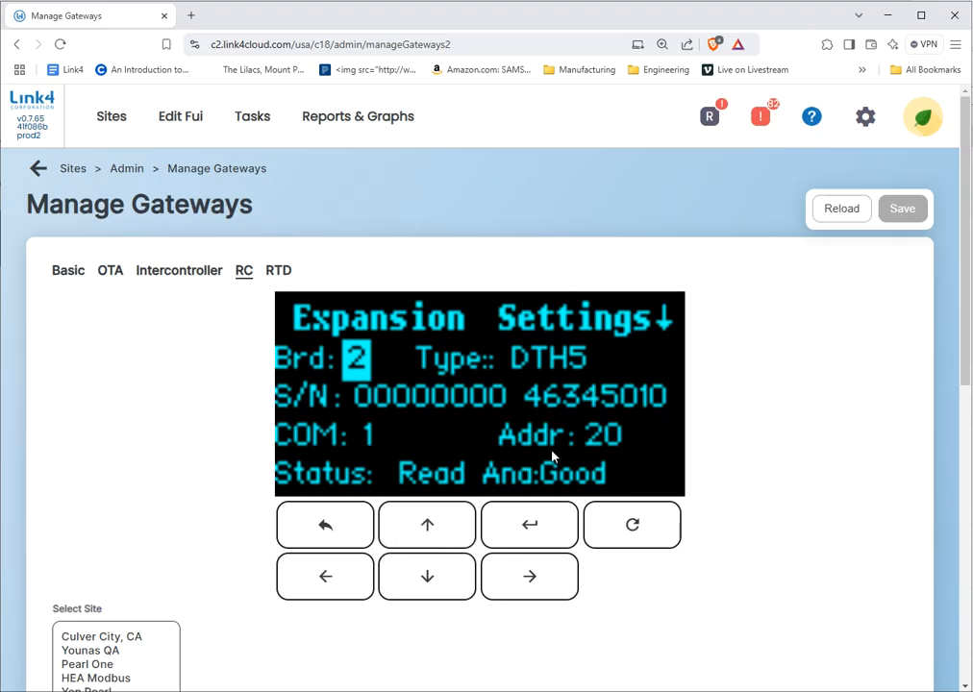
left_click(404, 531)
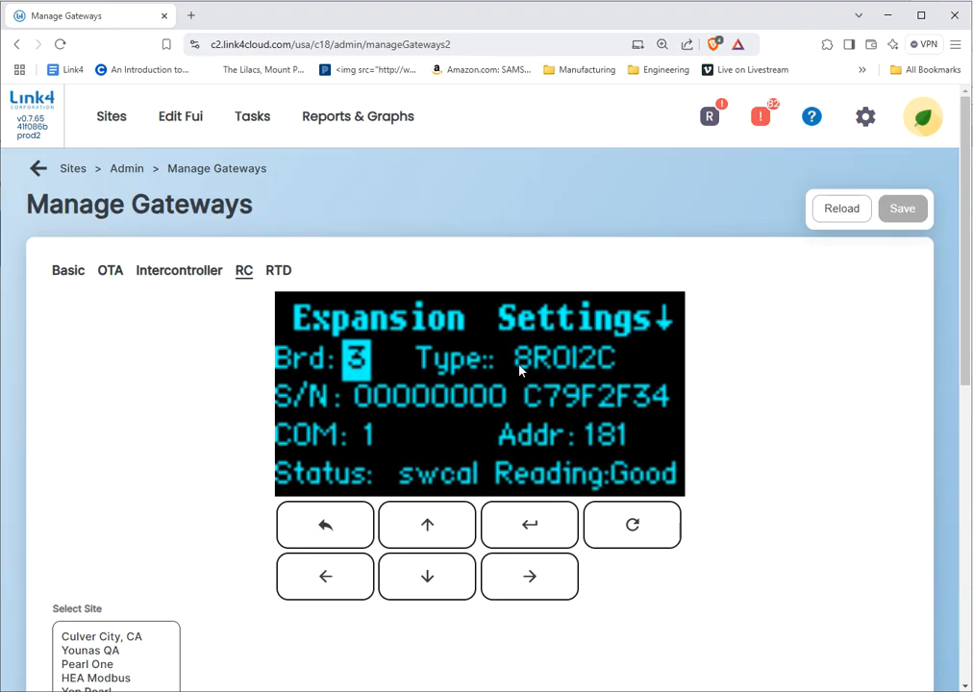
left_click(320, 533)
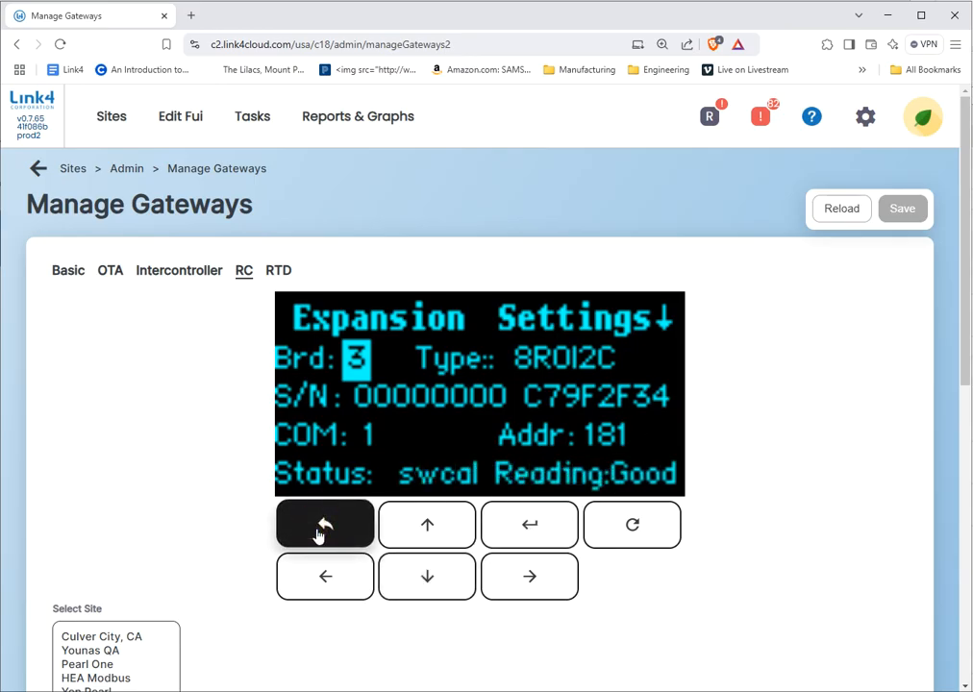
left_click(320, 533)
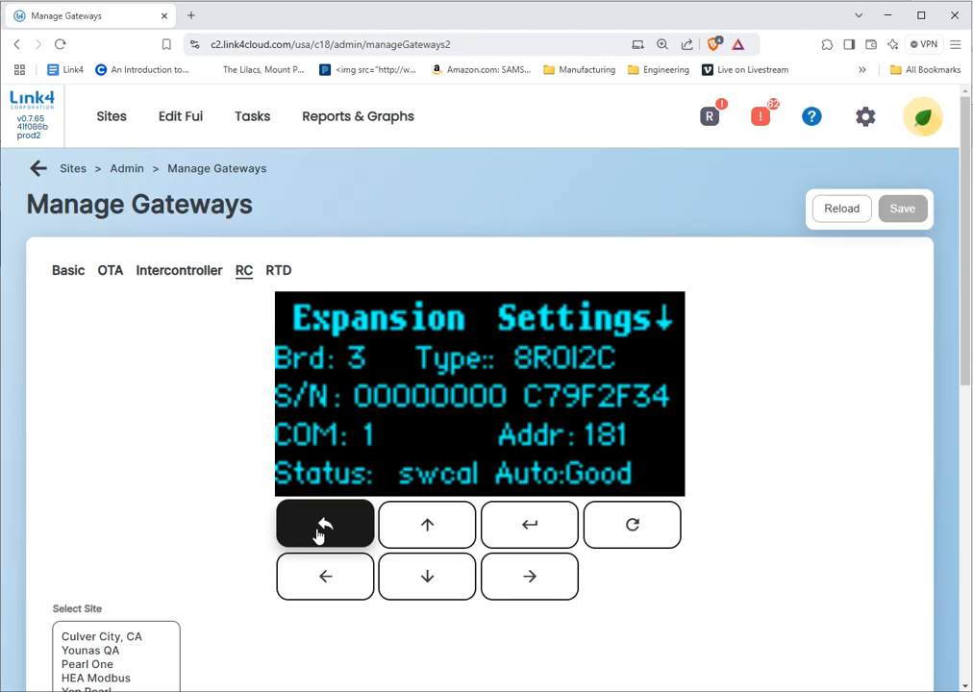
left_click(320, 533)
left_click(320, 534)
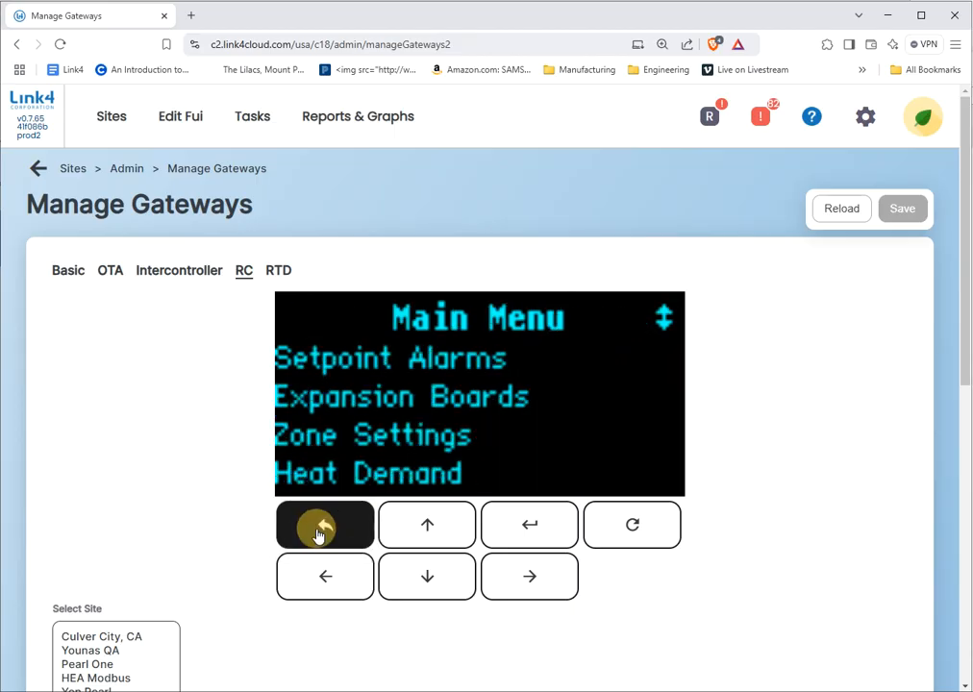